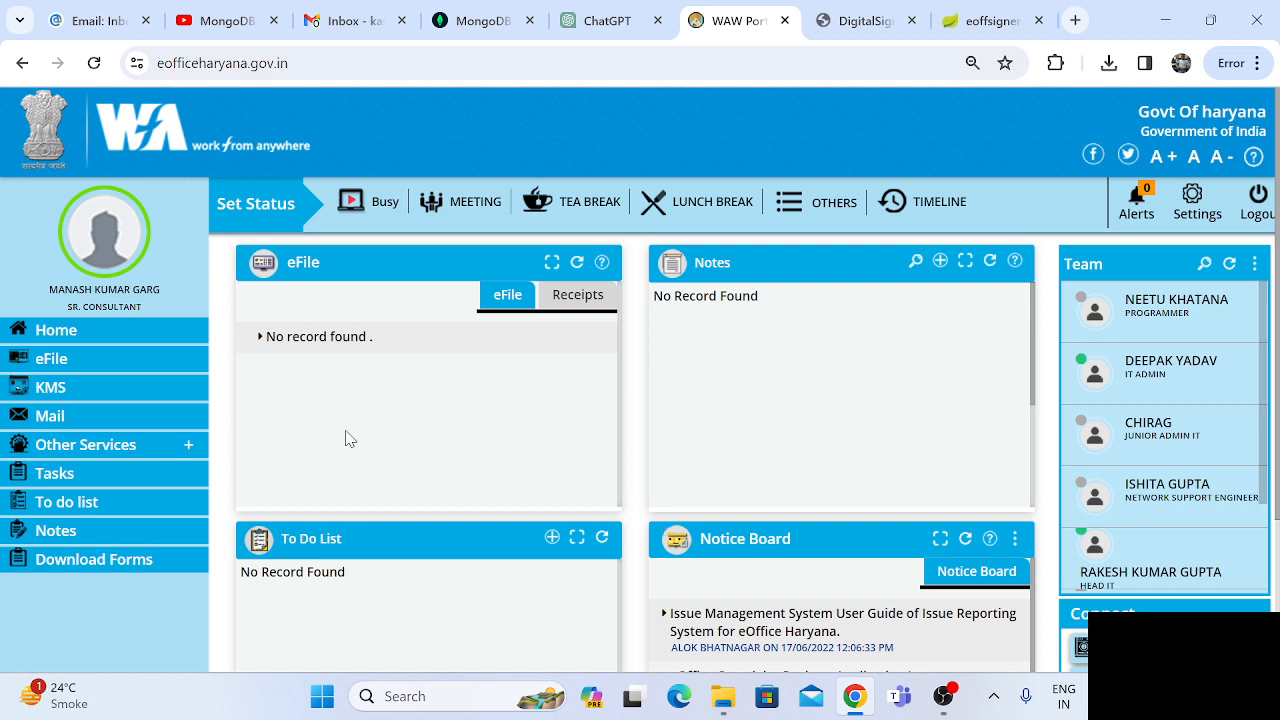
Open the eFile module and bring up its Register for Signing options.
left_click(52, 362)
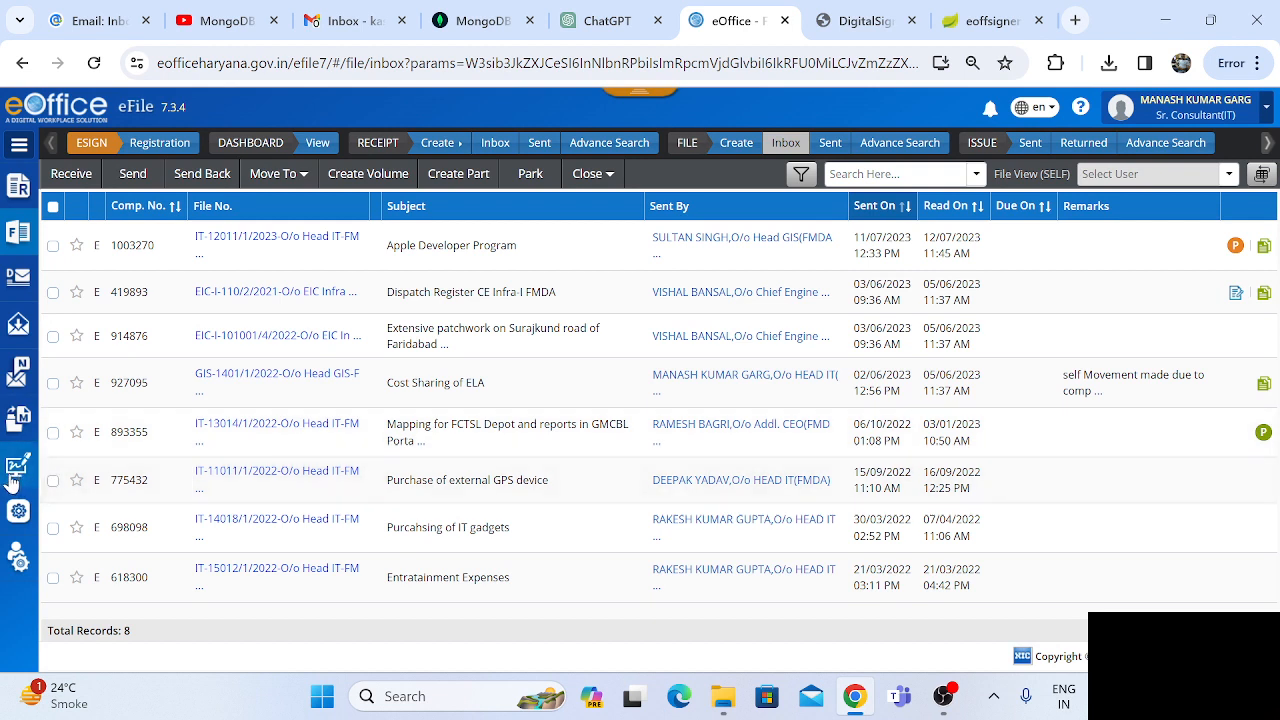
mouse_move(15, 473)
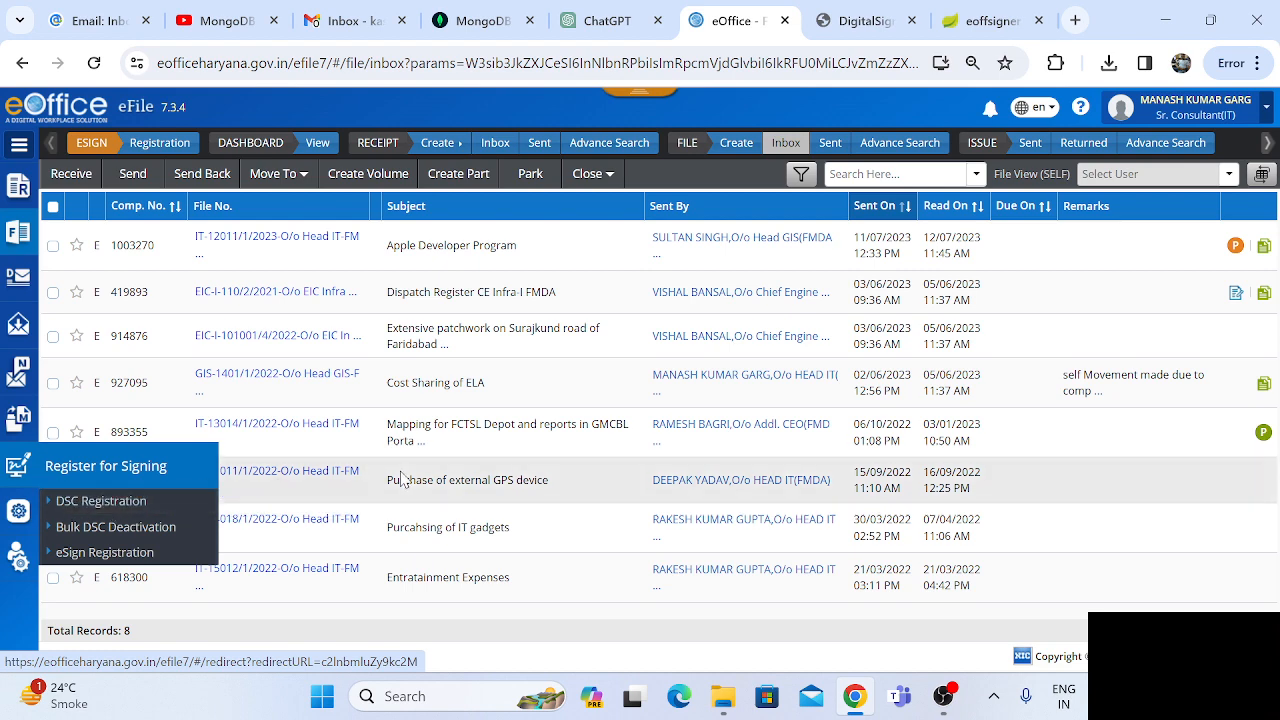
Open eoffice.gov.in in a new browser tab and go to its Digital Signer Service download page.
left_click(1075, 20)
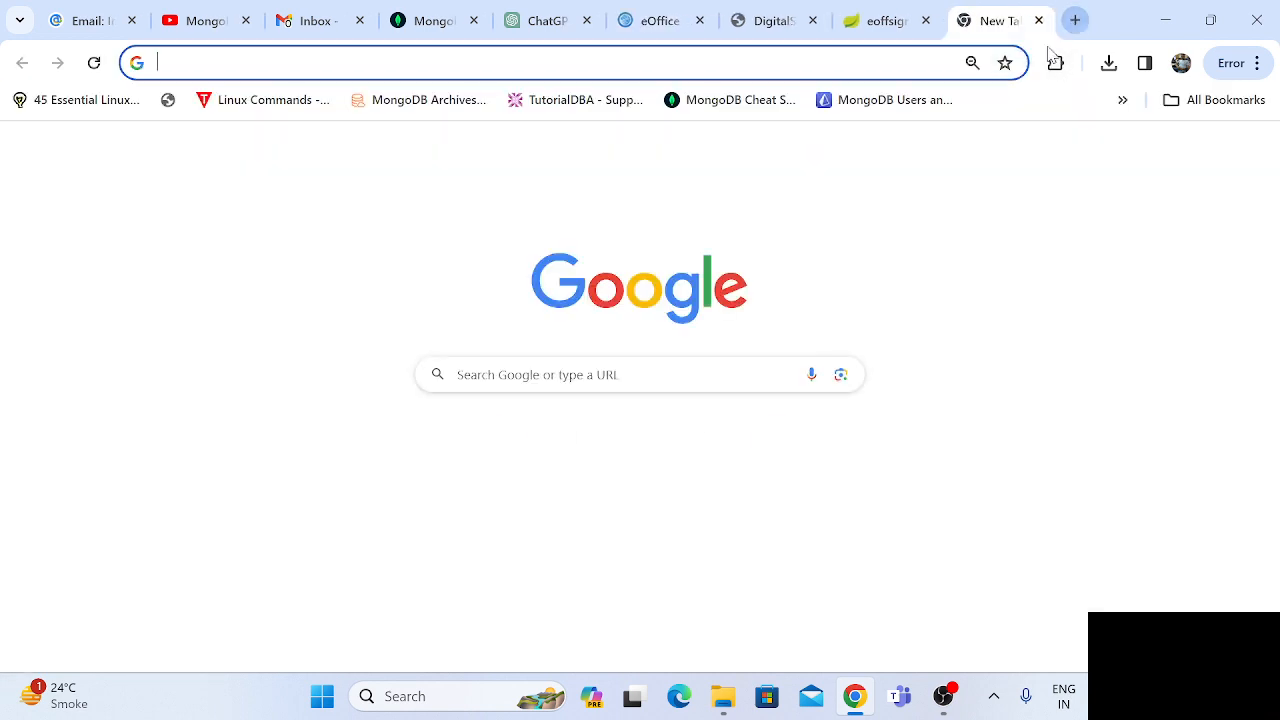
left_click(849, 61)
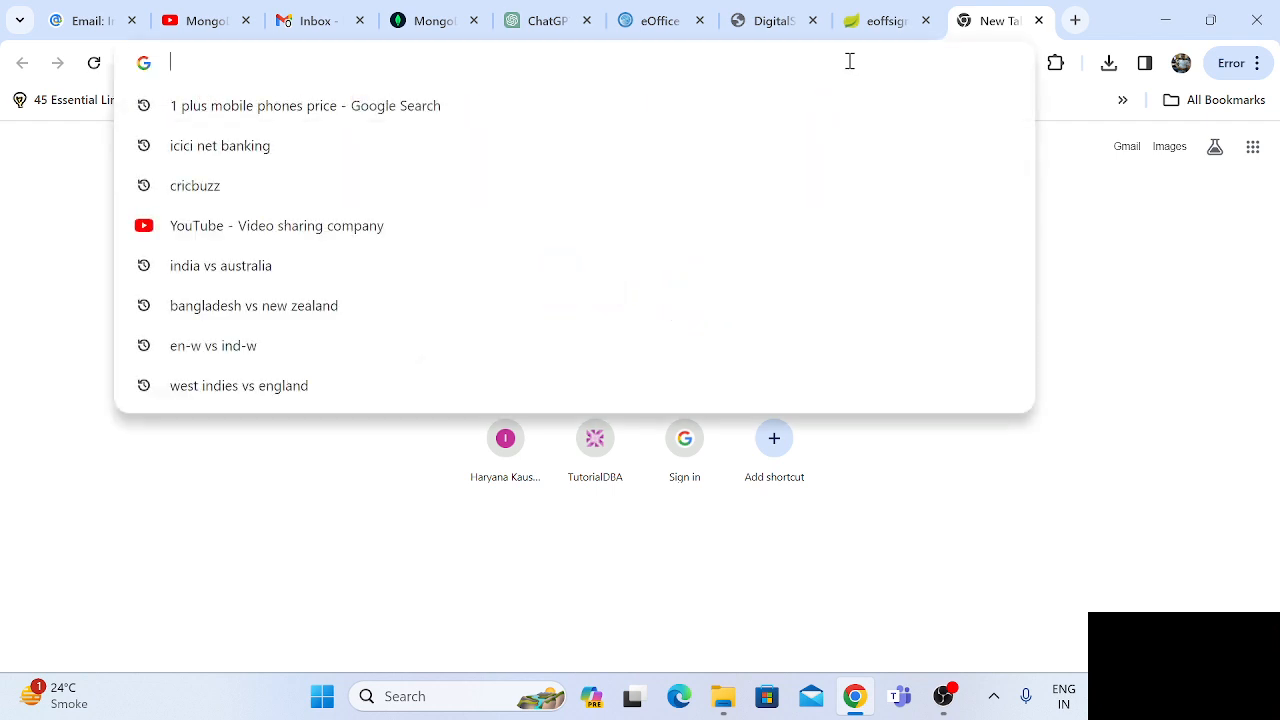
type("eoffice")
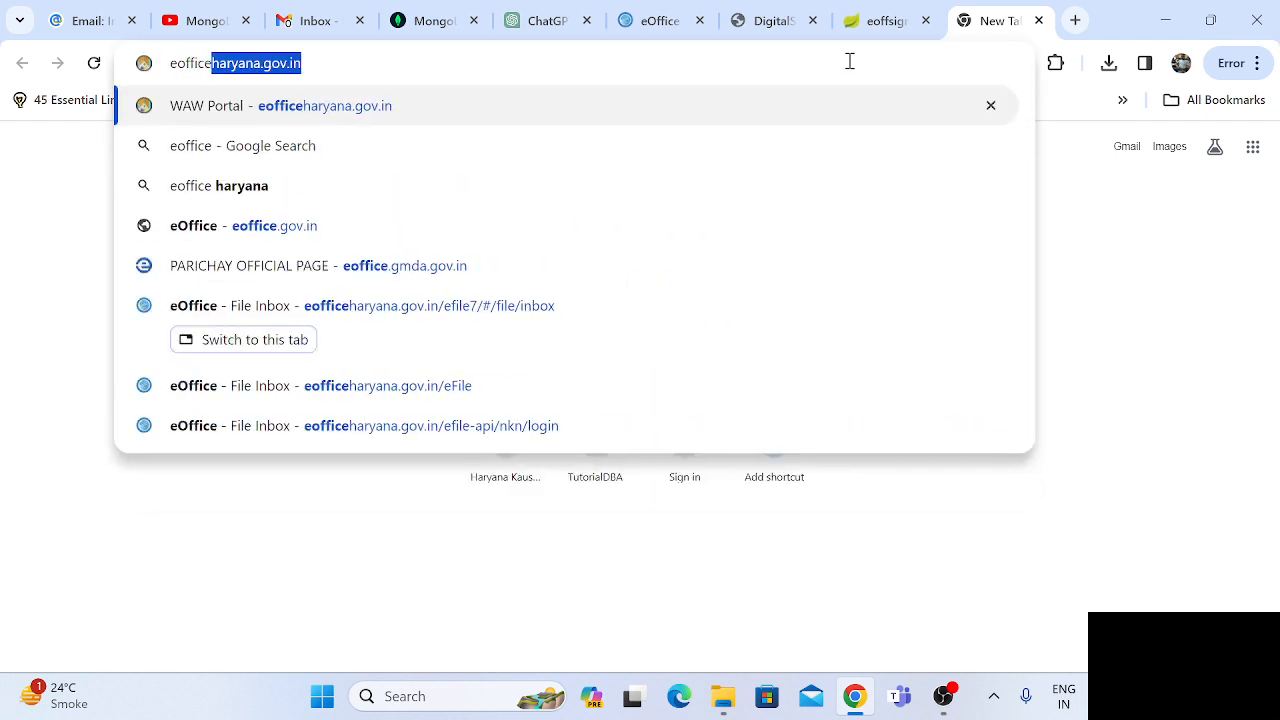
type(".gov.in")
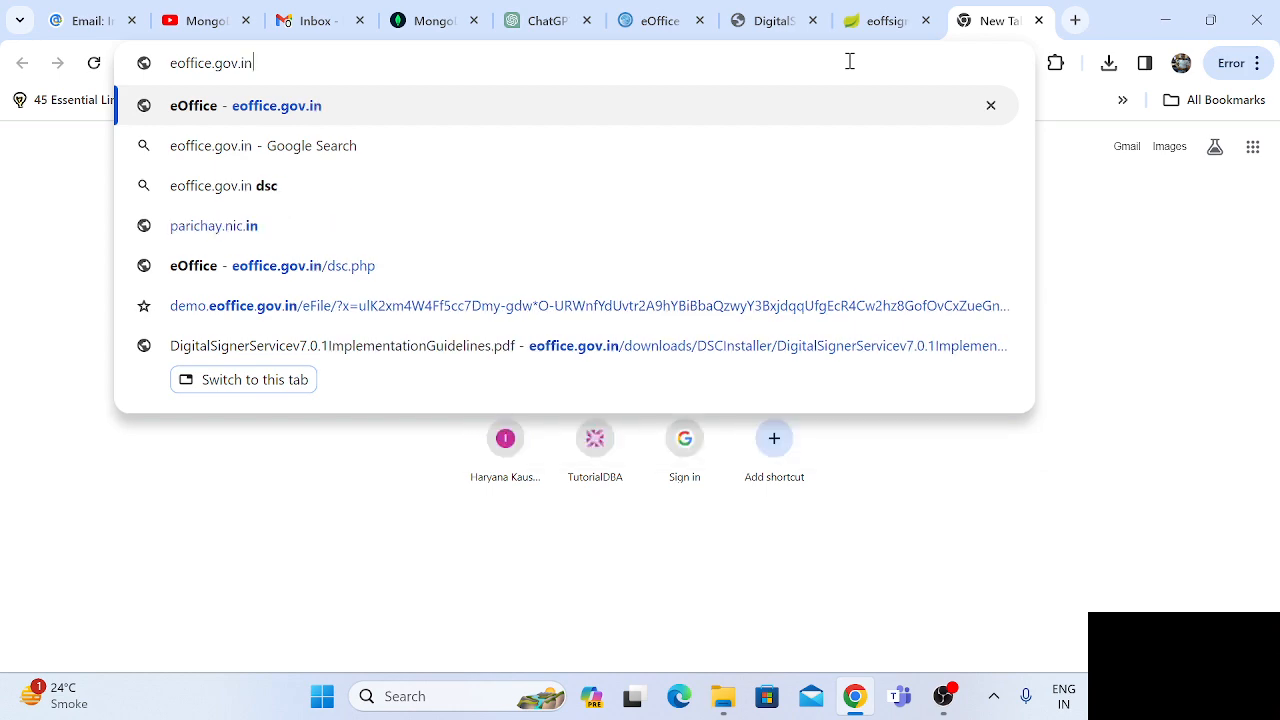
key("Return")
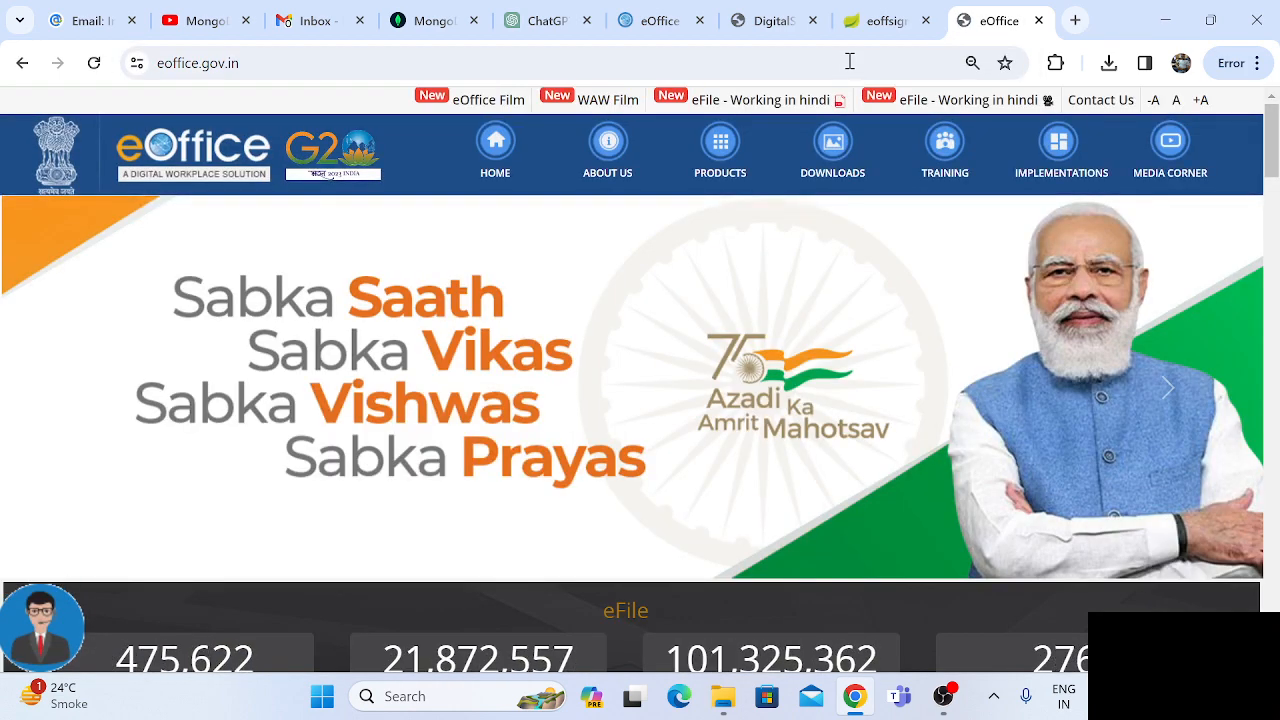
mouse_move(818, 137)
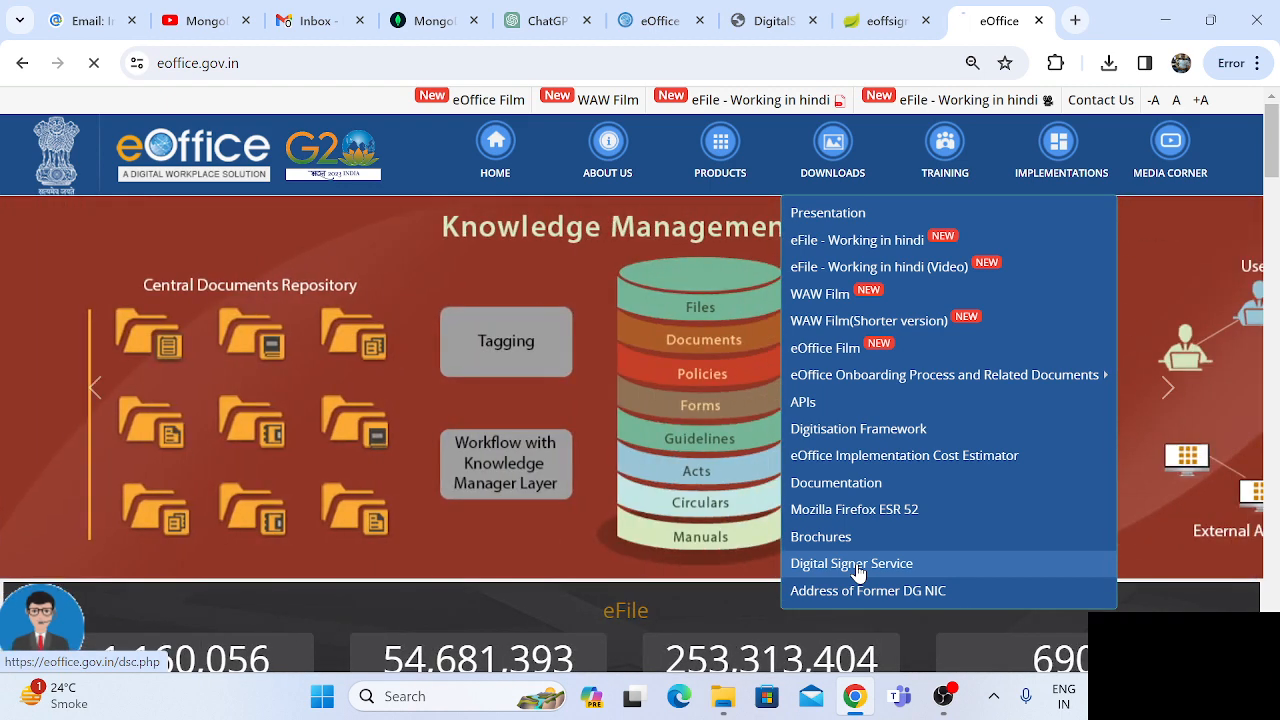
left_click(852, 564)
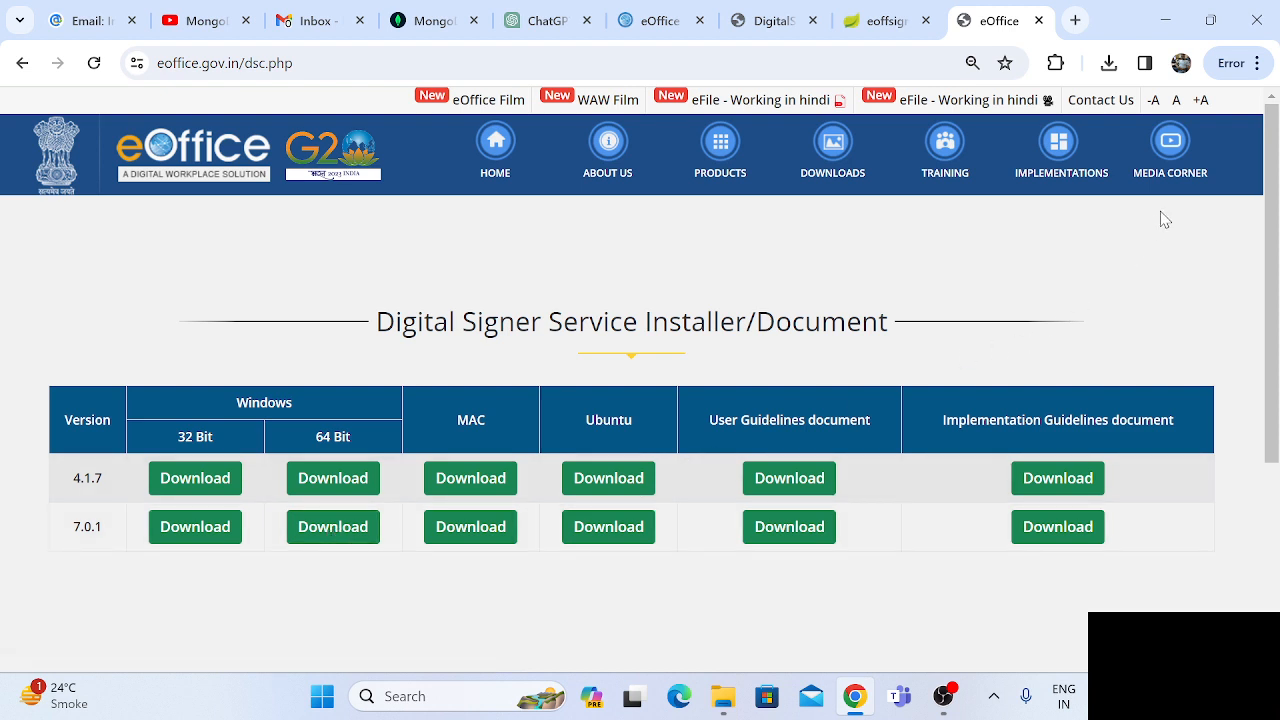
Open the downloaded DigitalSignerServicev7.0.1WindowsInstallerx64 (1).zip from the download history and launch the Digital Signer Service 7.0.1_x64 installer inside it.
left_click(1258, 64)
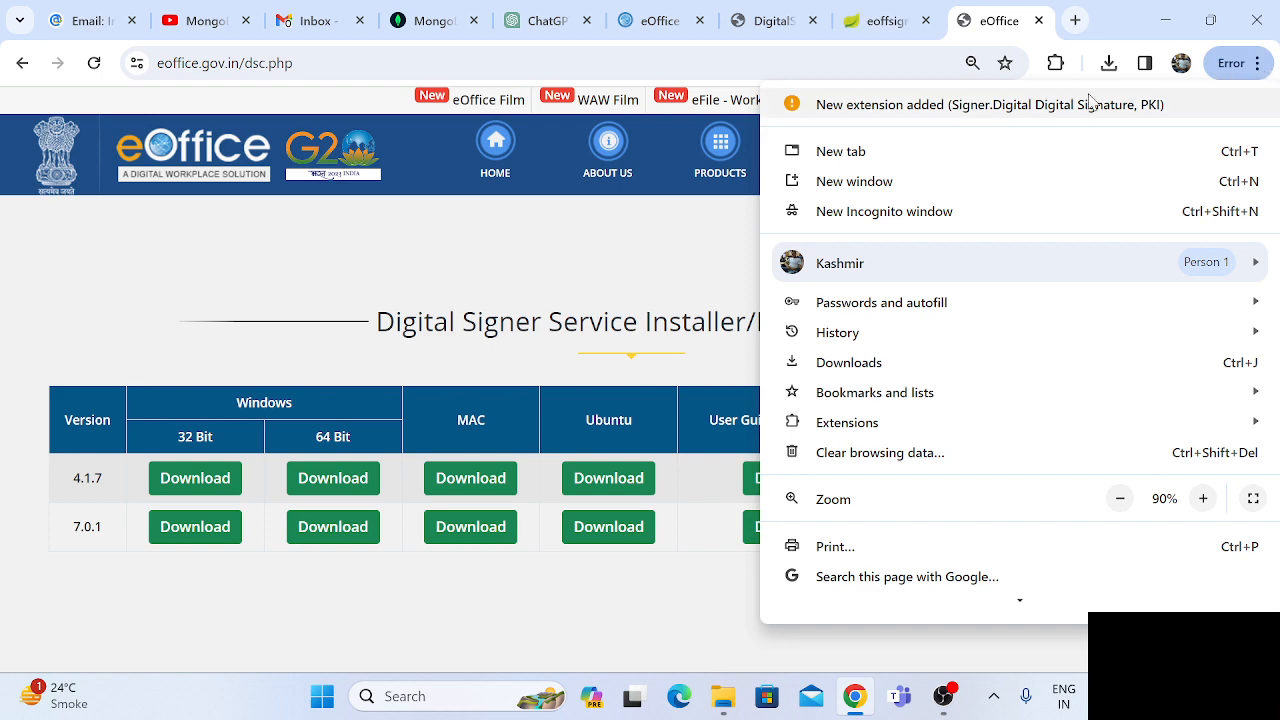
left_click(1109, 63)
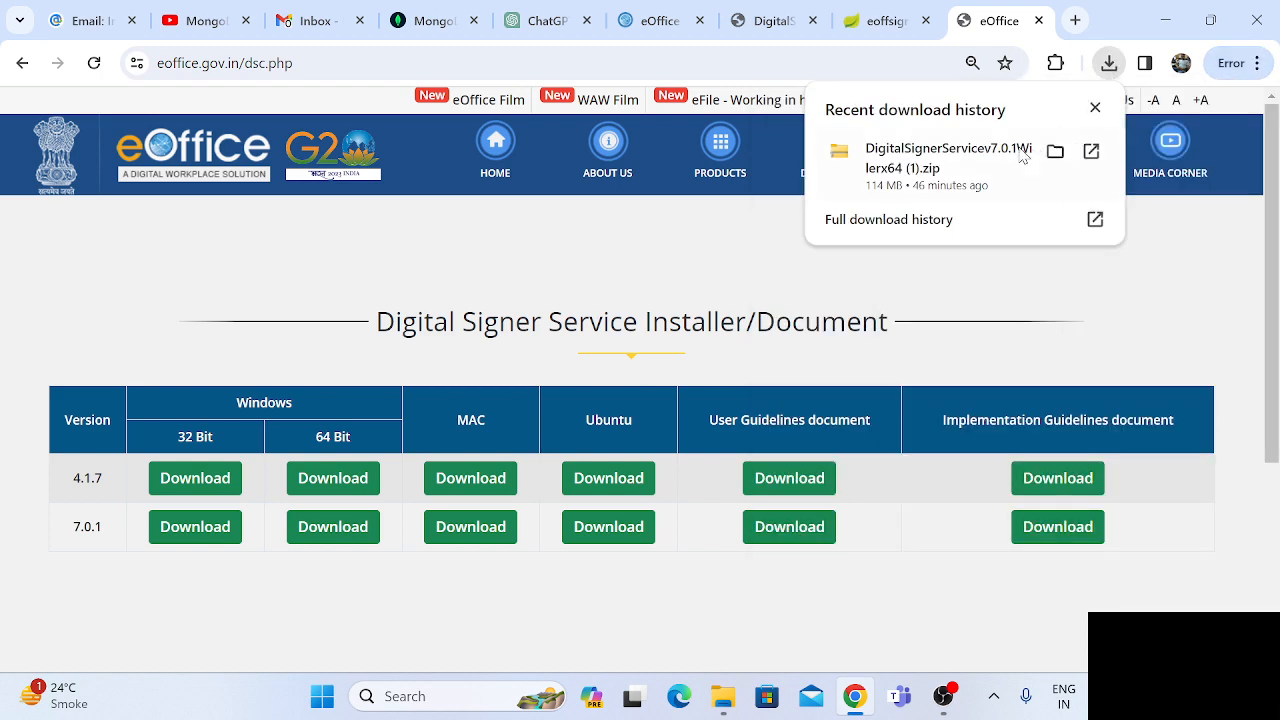
left_click(903, 229)
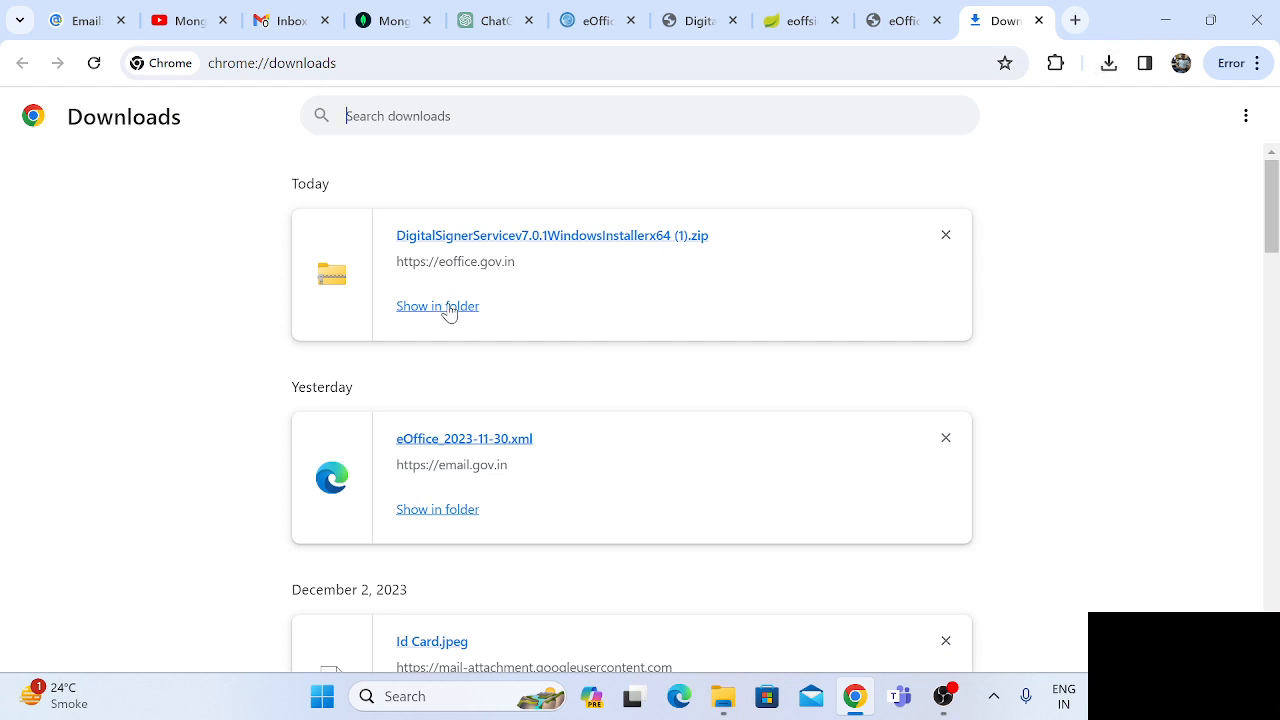
left_click(527, 238)
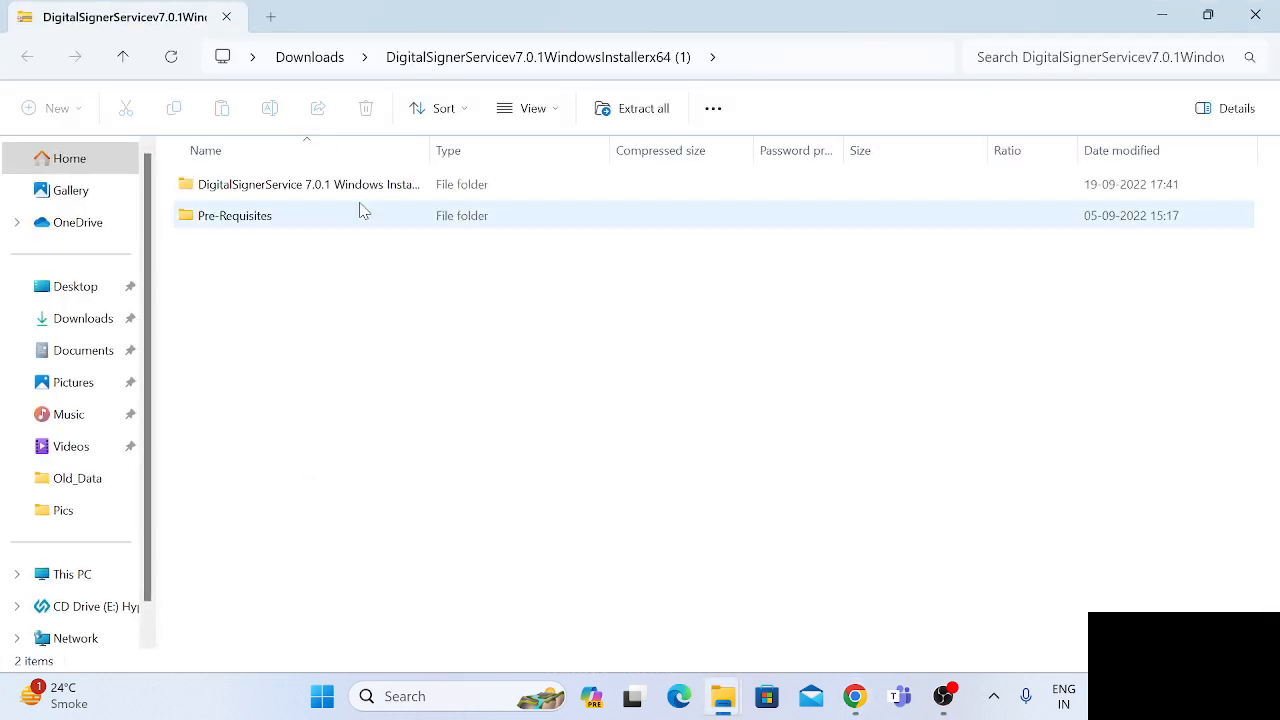
double_click(317, 188)
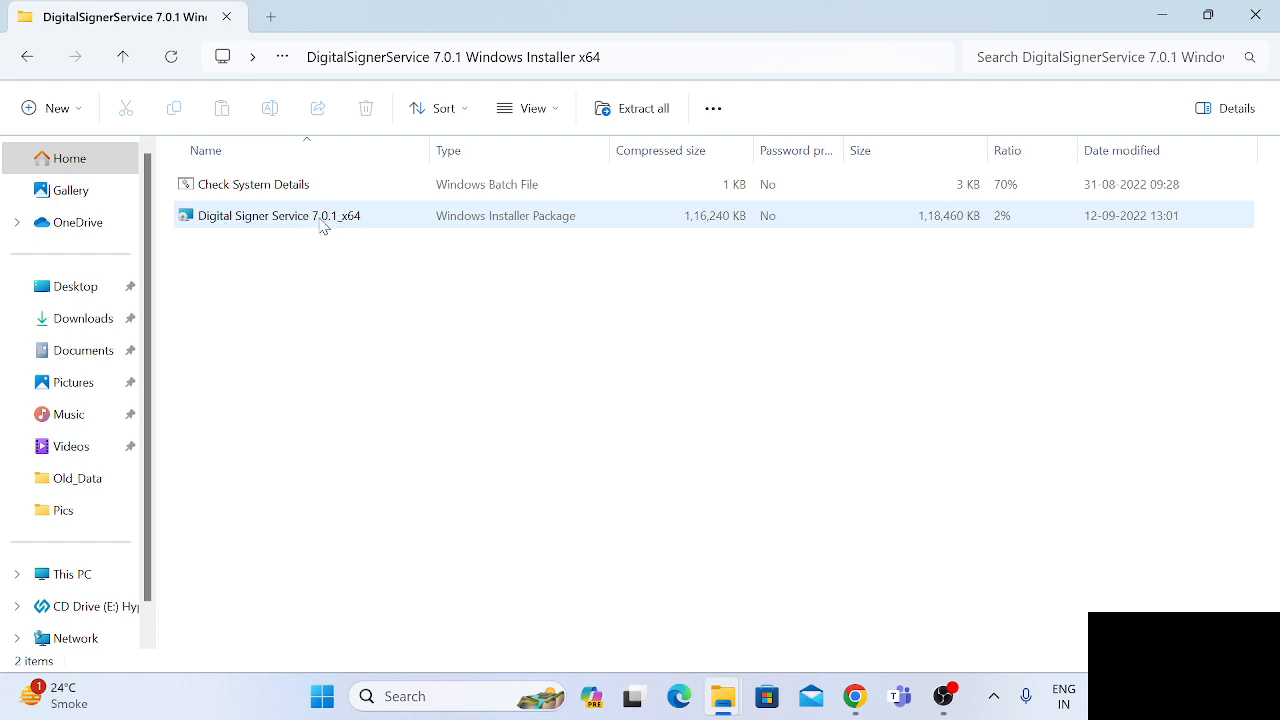
left_click(294, 219)
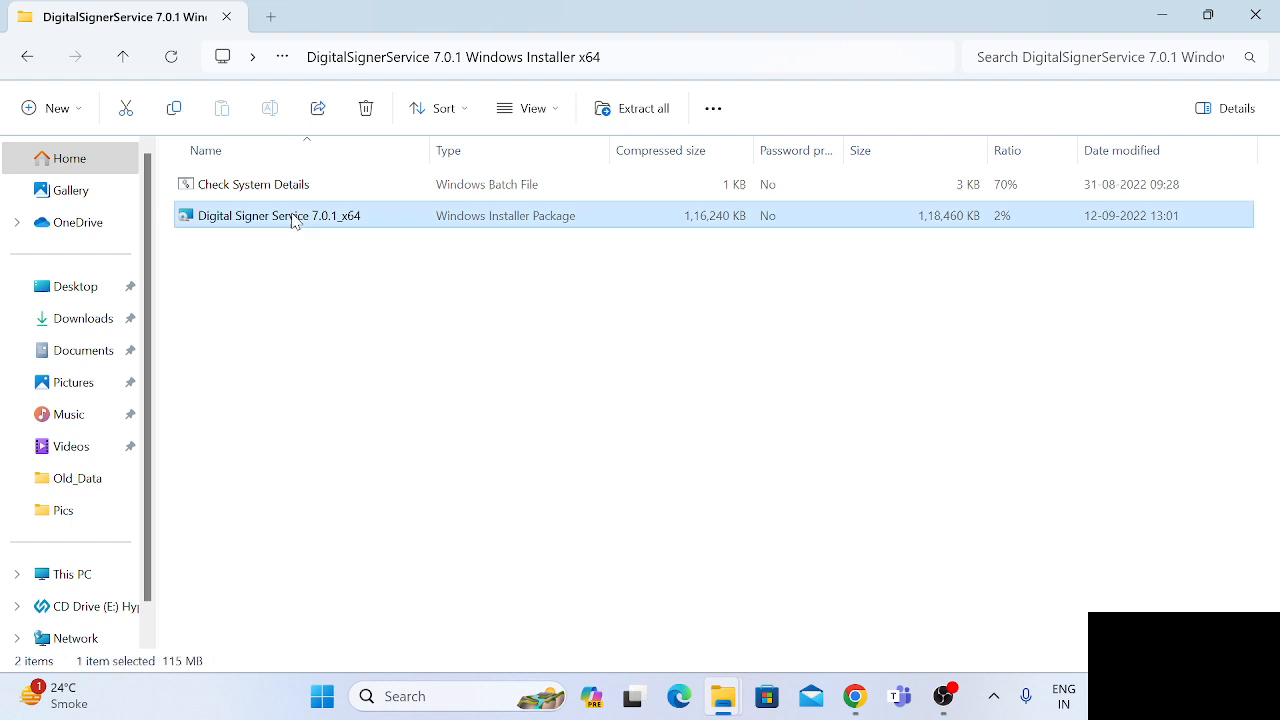
double_click(294, 220)
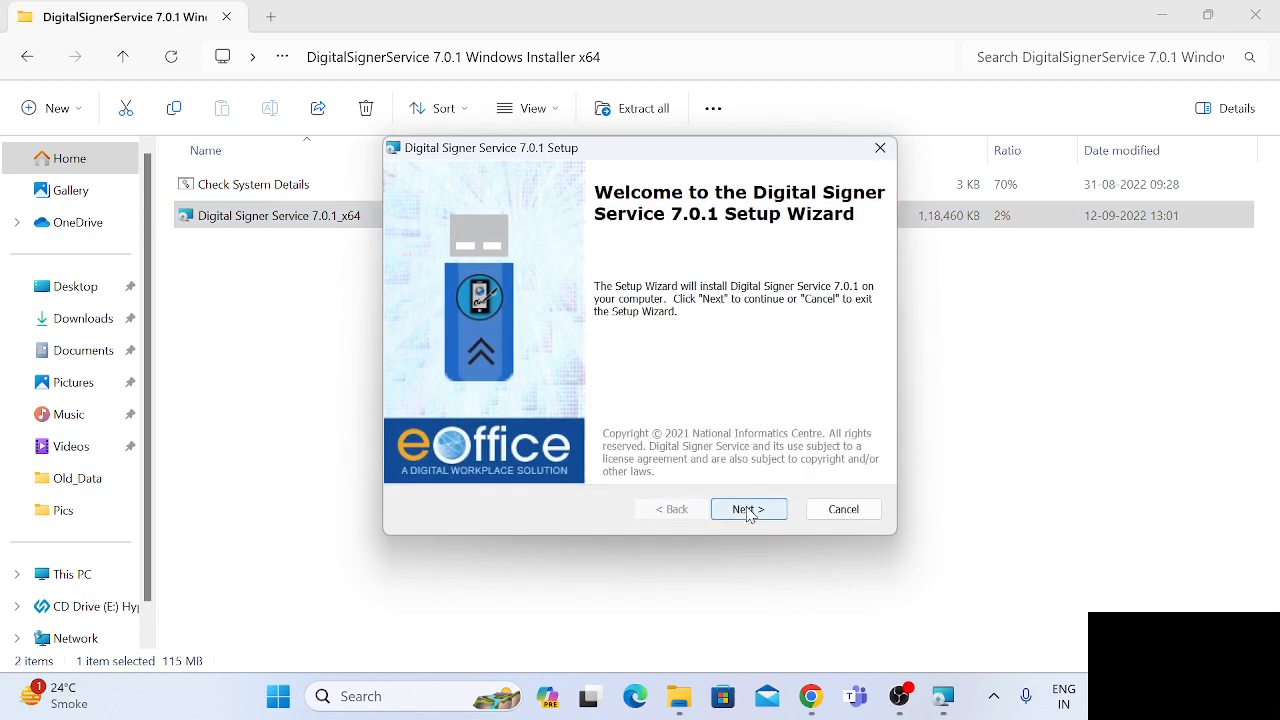
Install Digital Signer Service 7.0.1 in the default folder with the license accepted and the SSL certificate included, then finish setup and close the readme.
left_click(748, 510)
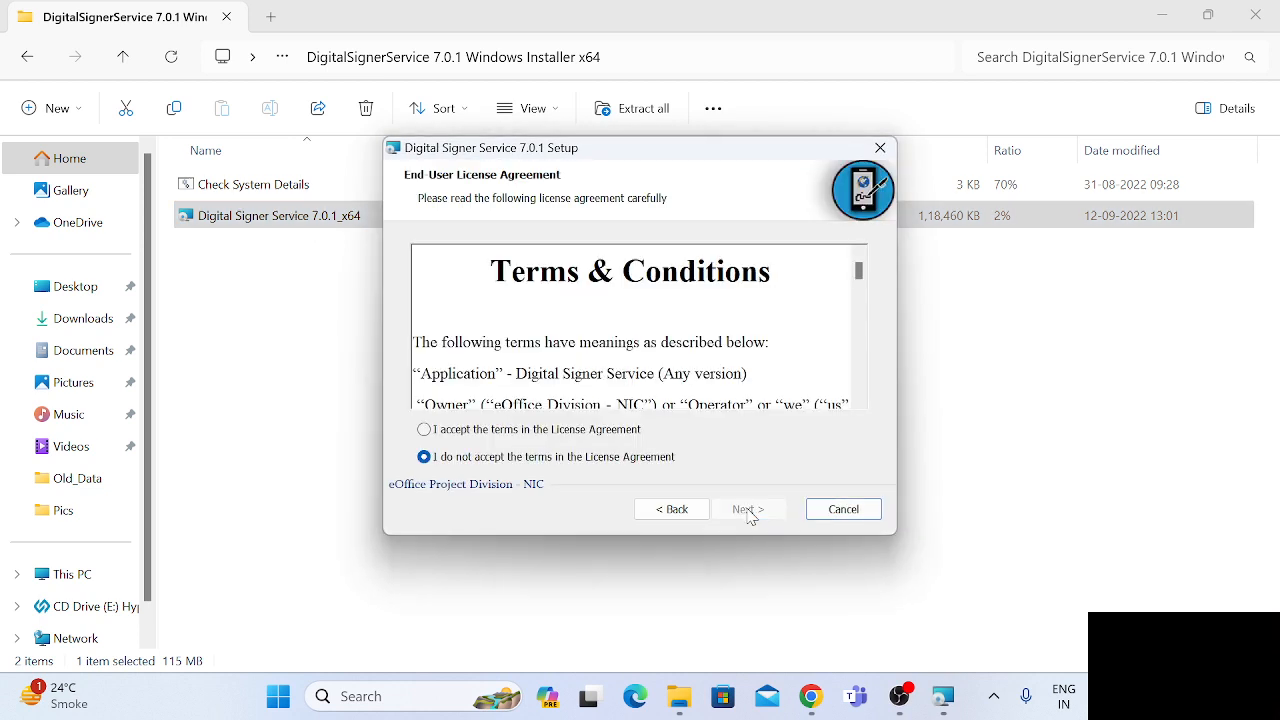
left_click(524, 434)
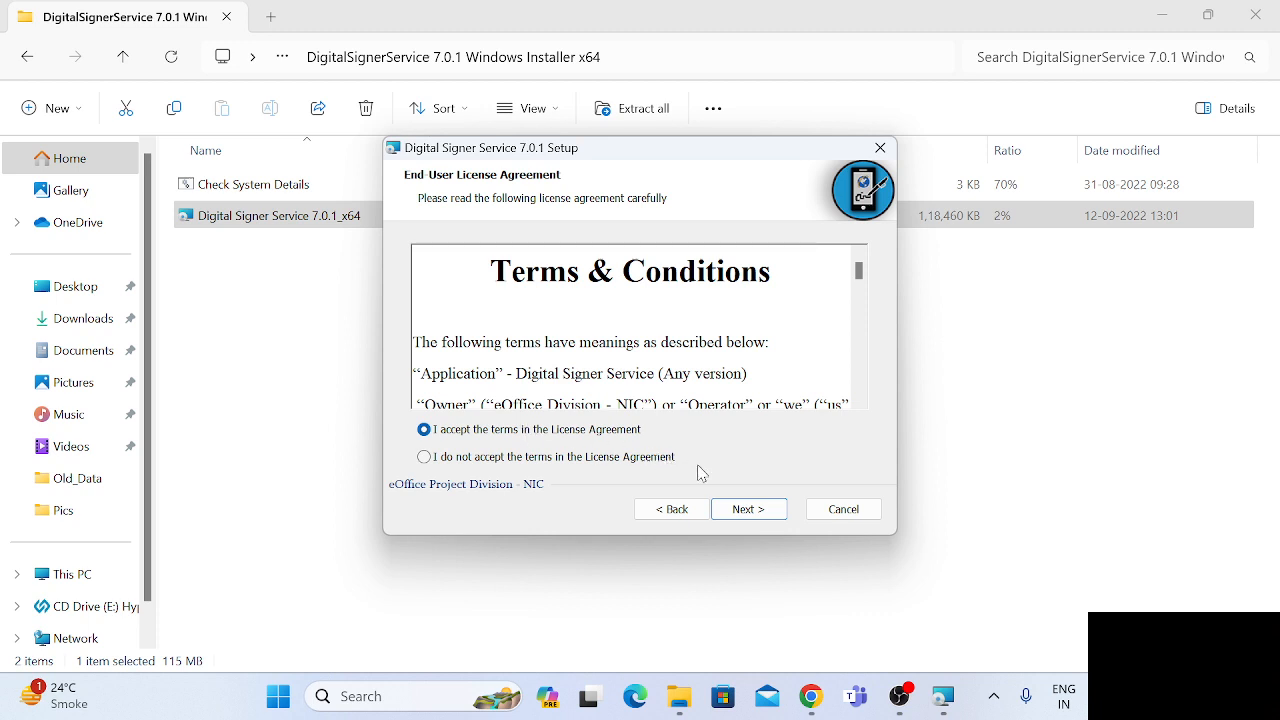
left_click(745, 508)
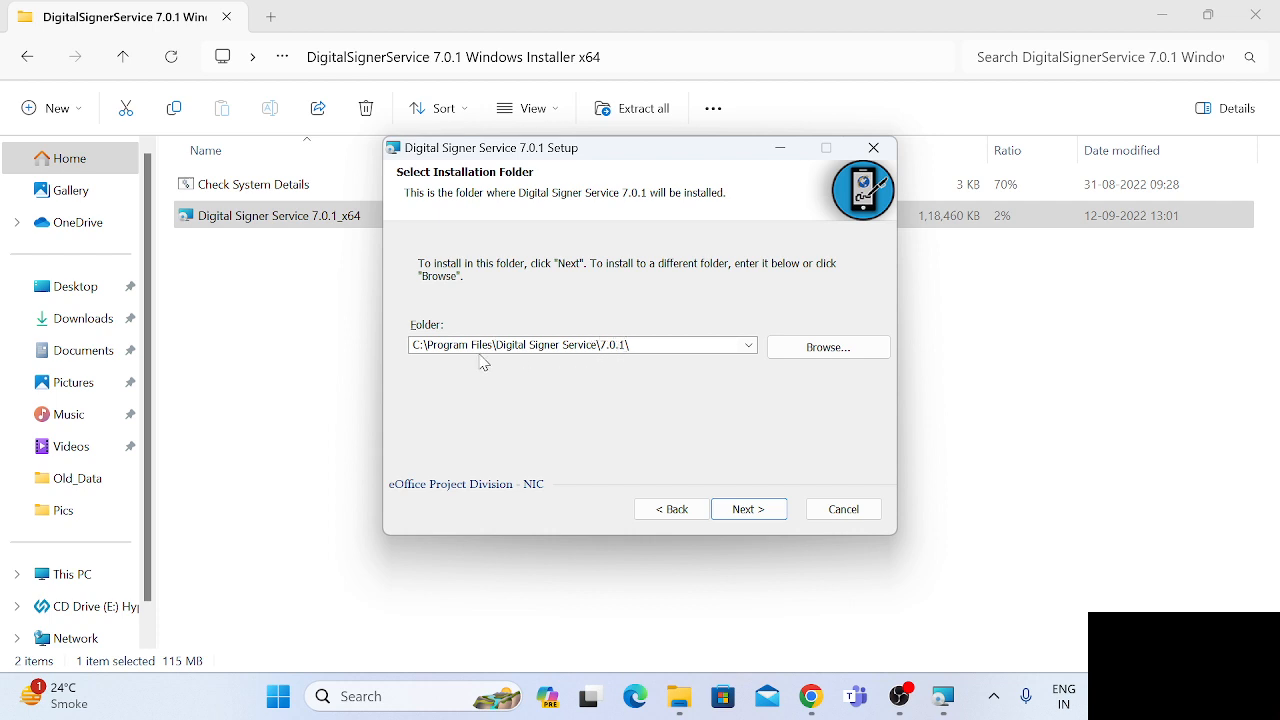
left_click(750, 510)
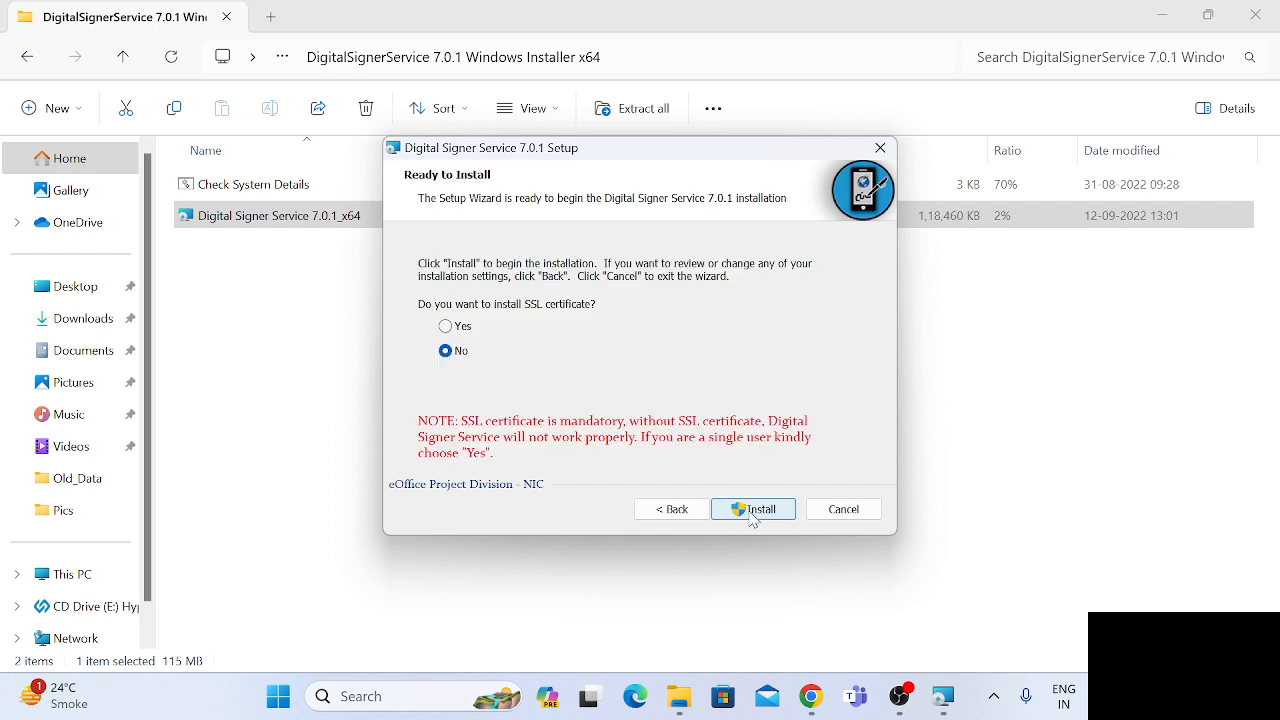
left_click(447, 328)
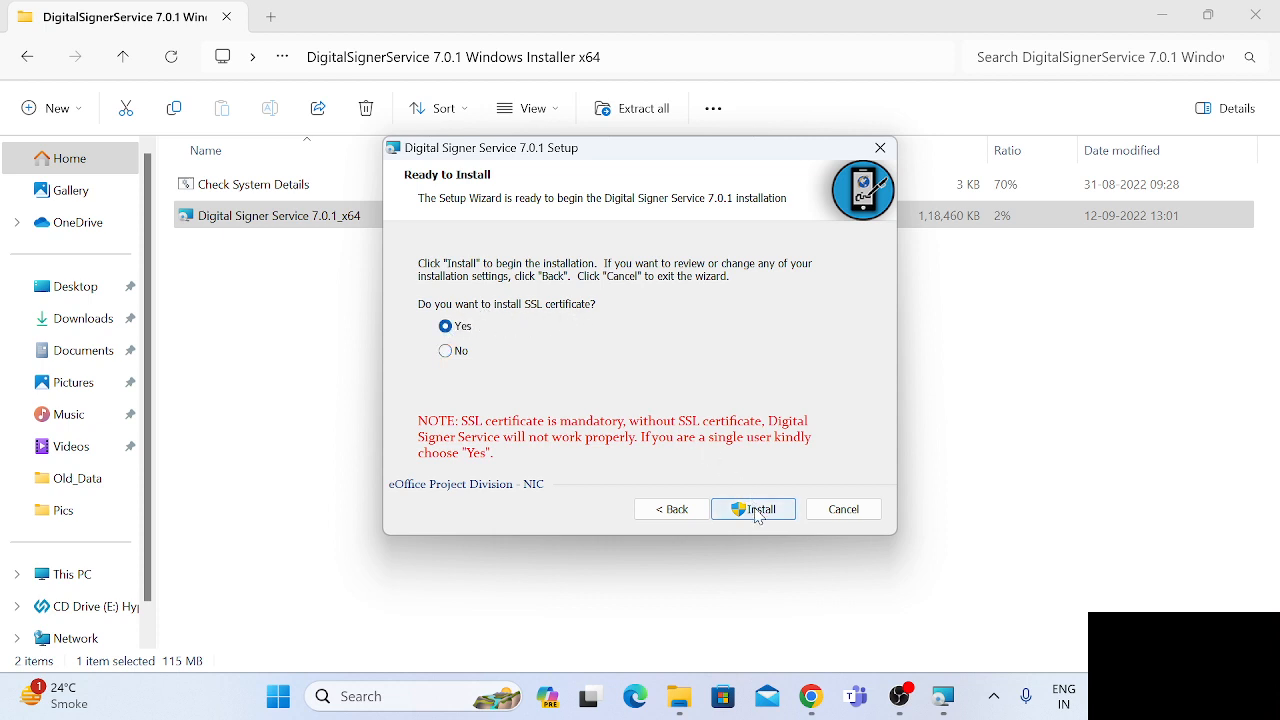
left_click(754, 509)
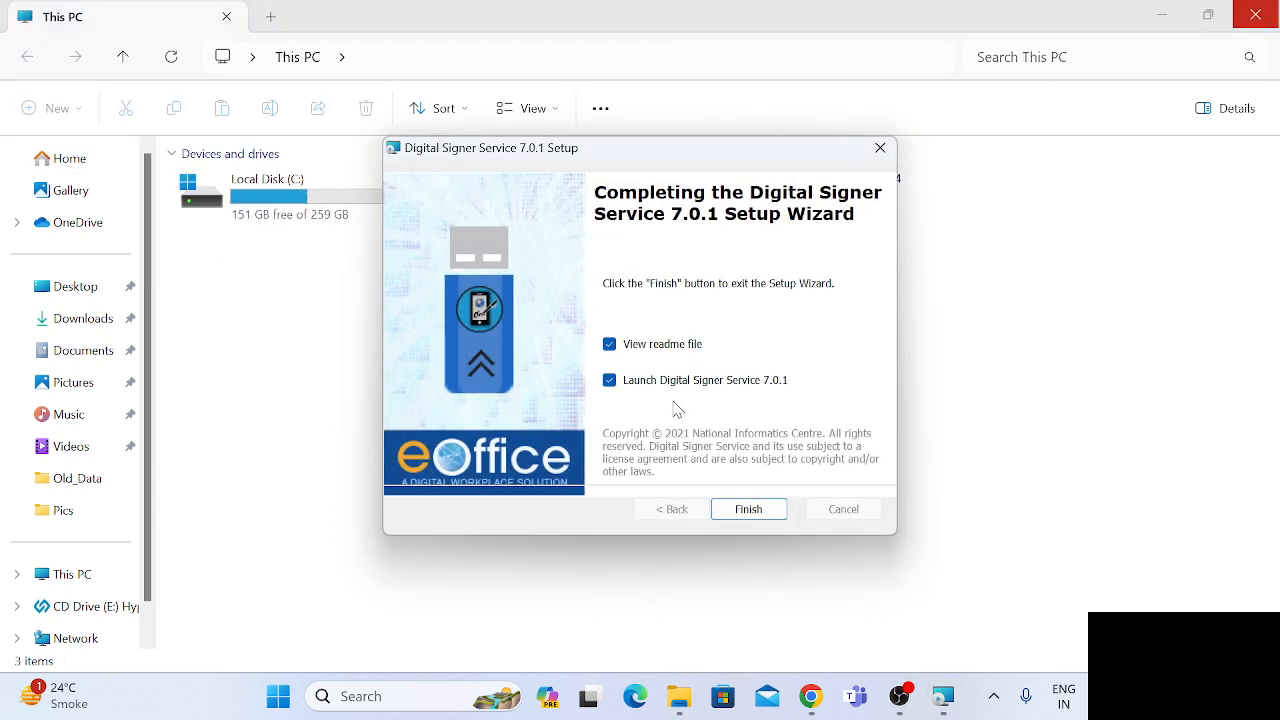
left_click(747, 511)
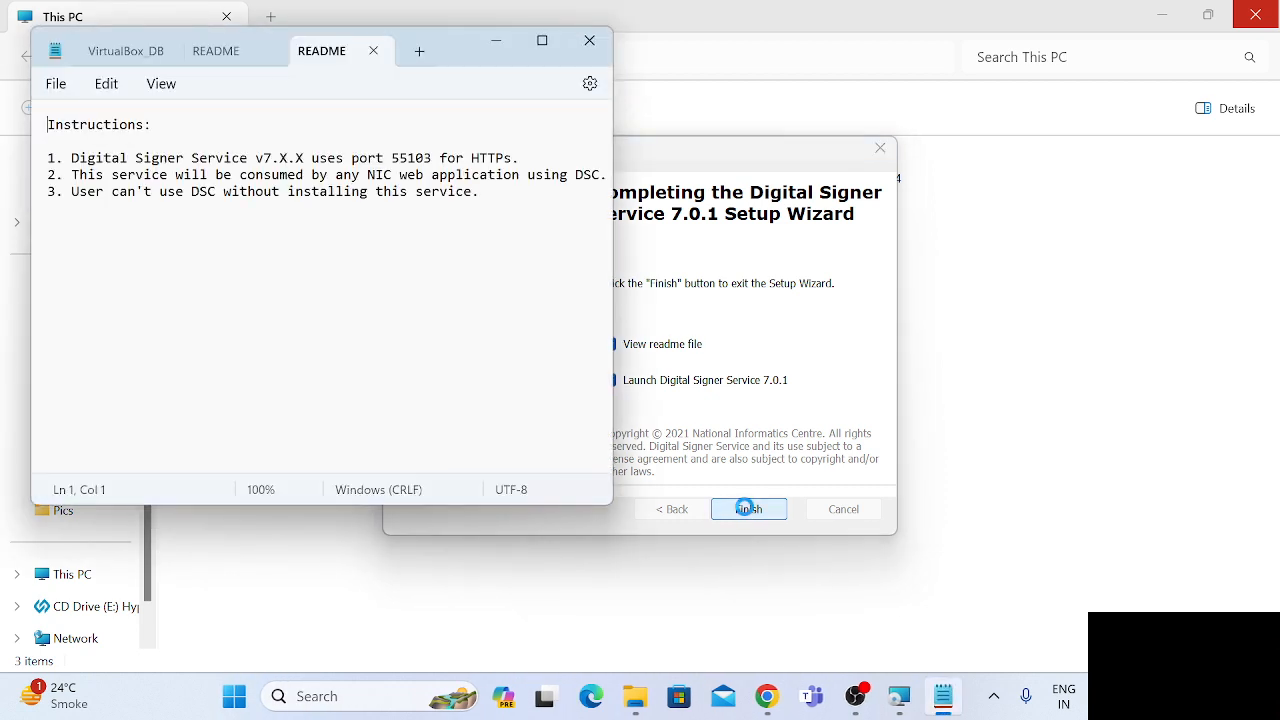
left_click(590, 42)
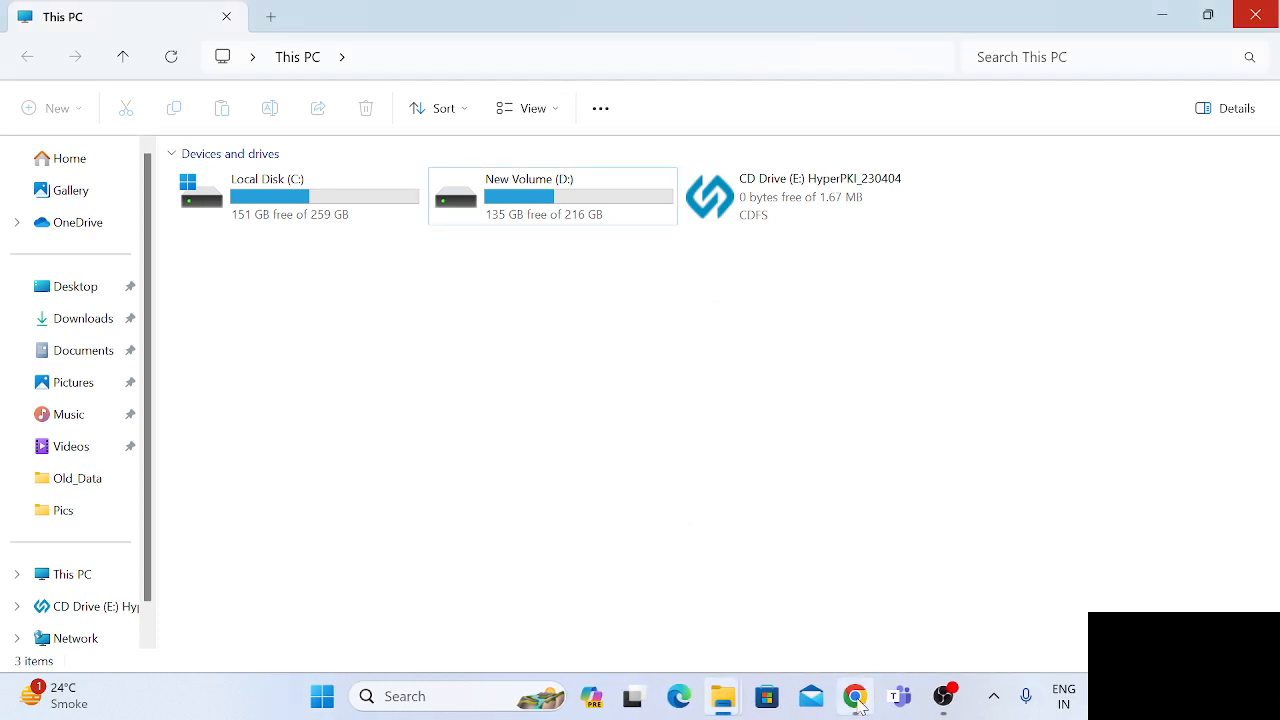
Bring up the running Digital Signer Service window to check its configured port, and dismiss it.
mouse_move(857, 700)
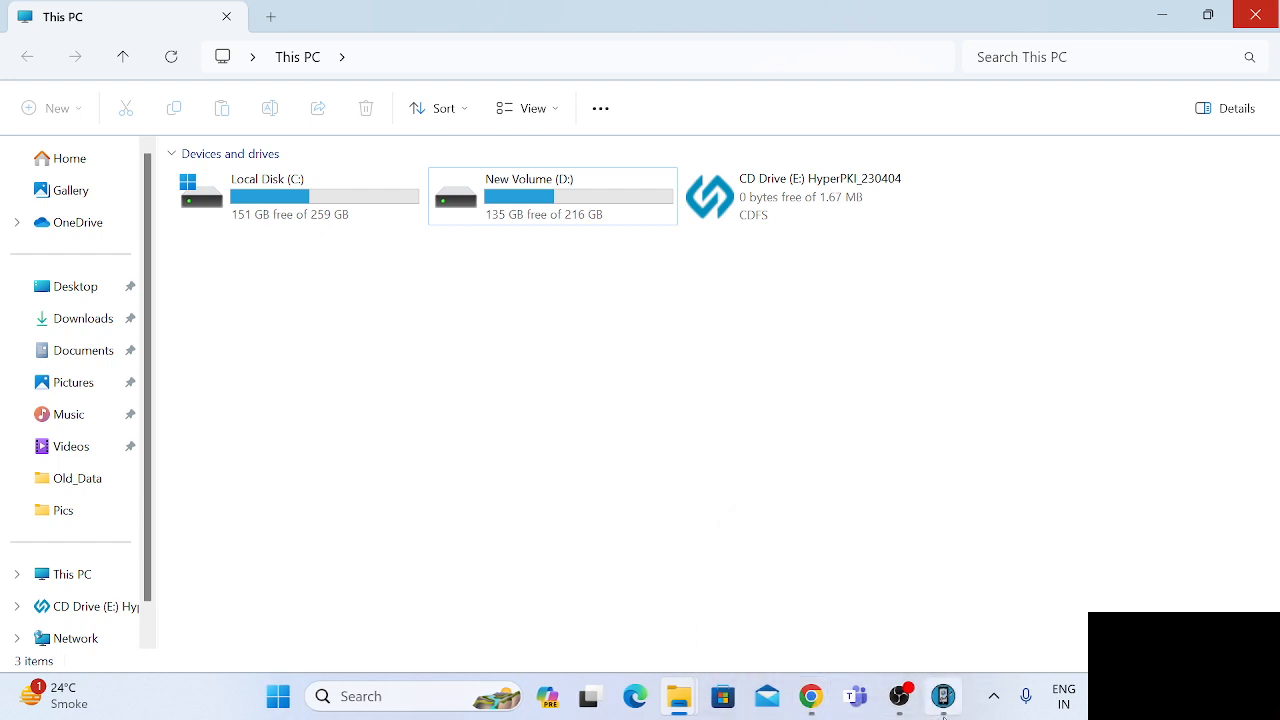
mouse_move(943, 700)
left_click(880, 620)
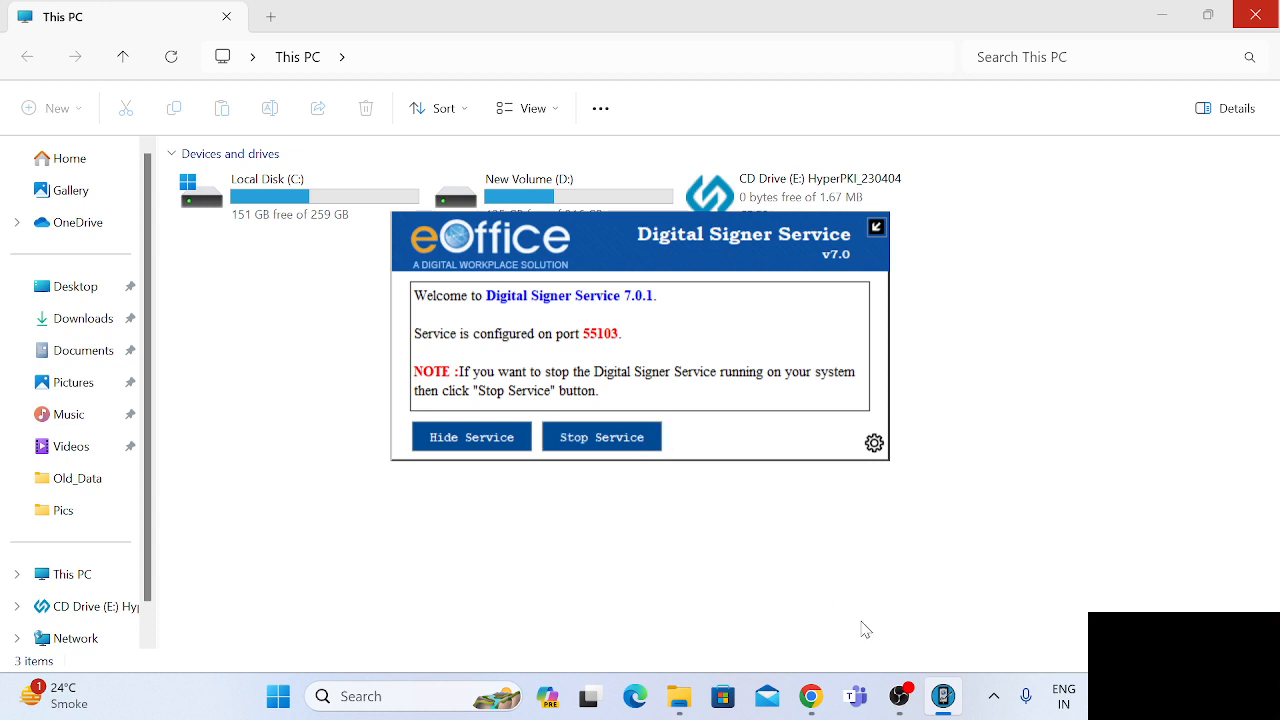
left_click(696, 528)
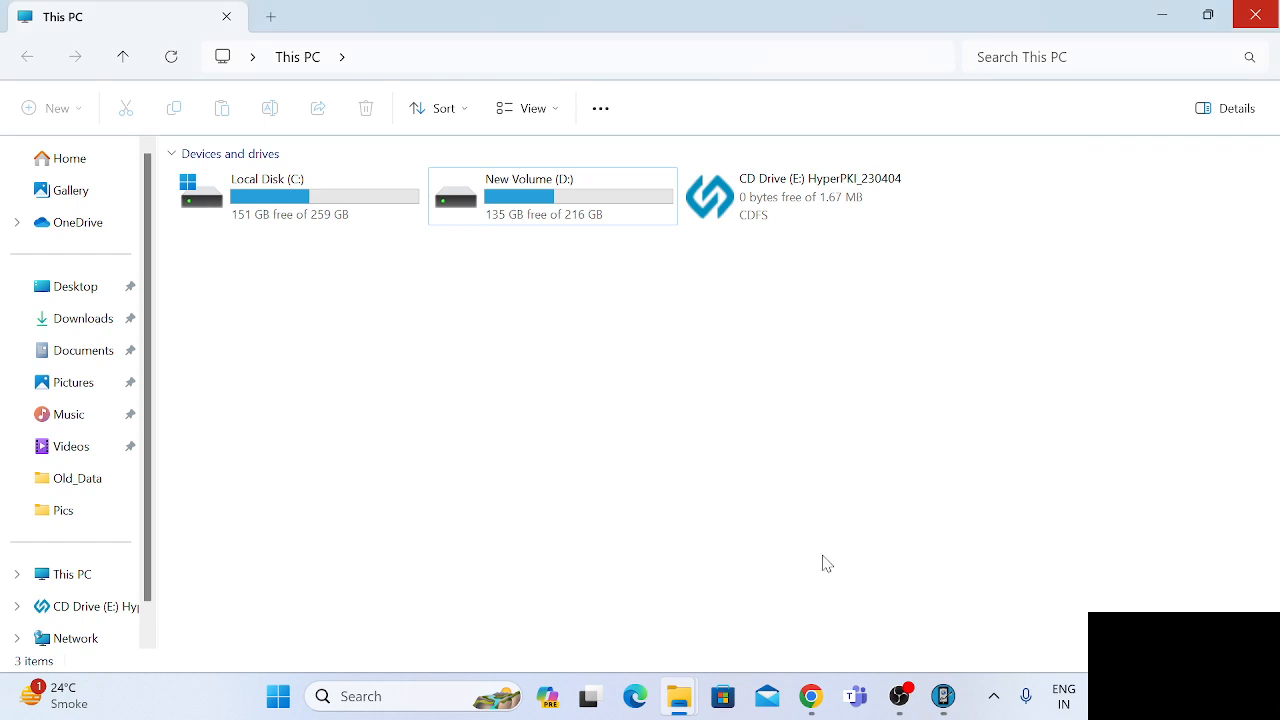
Switch to Chrome, check the signer service status page at eoffsigner.eoffice.gov.in:55103/check/isLive and copy its address.
left_click(810, 696)
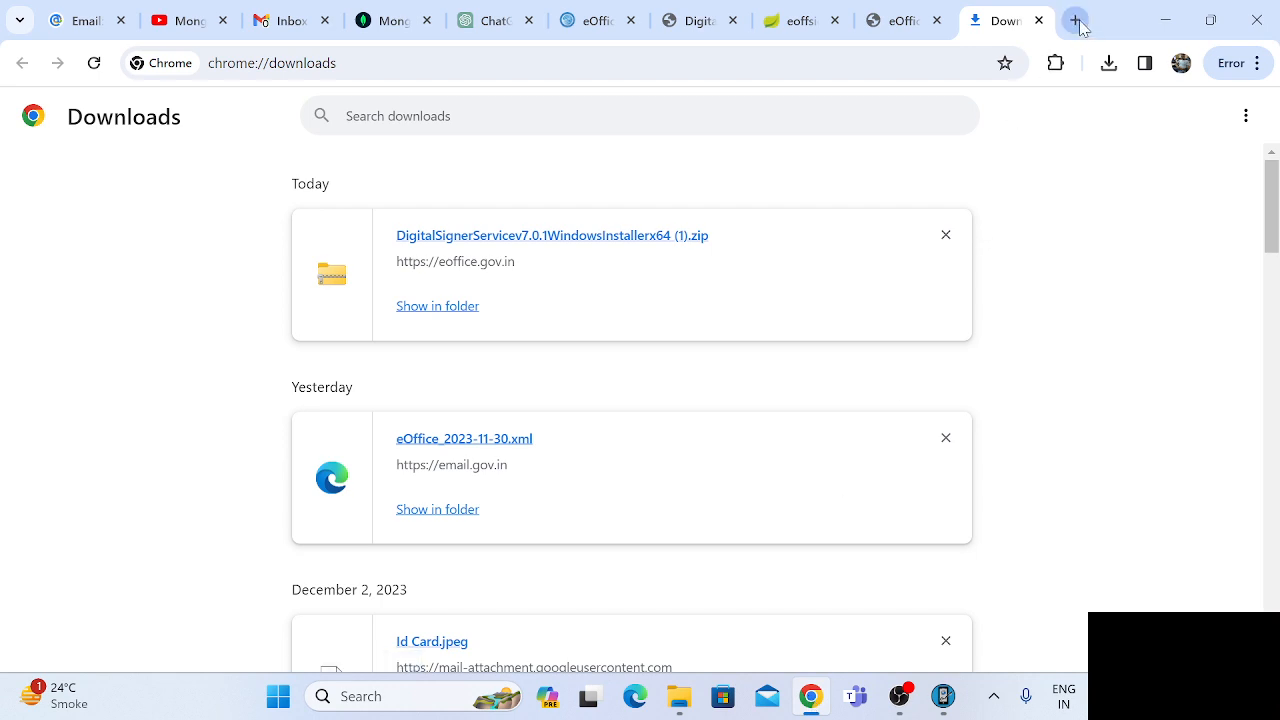
left_click(705, 22)
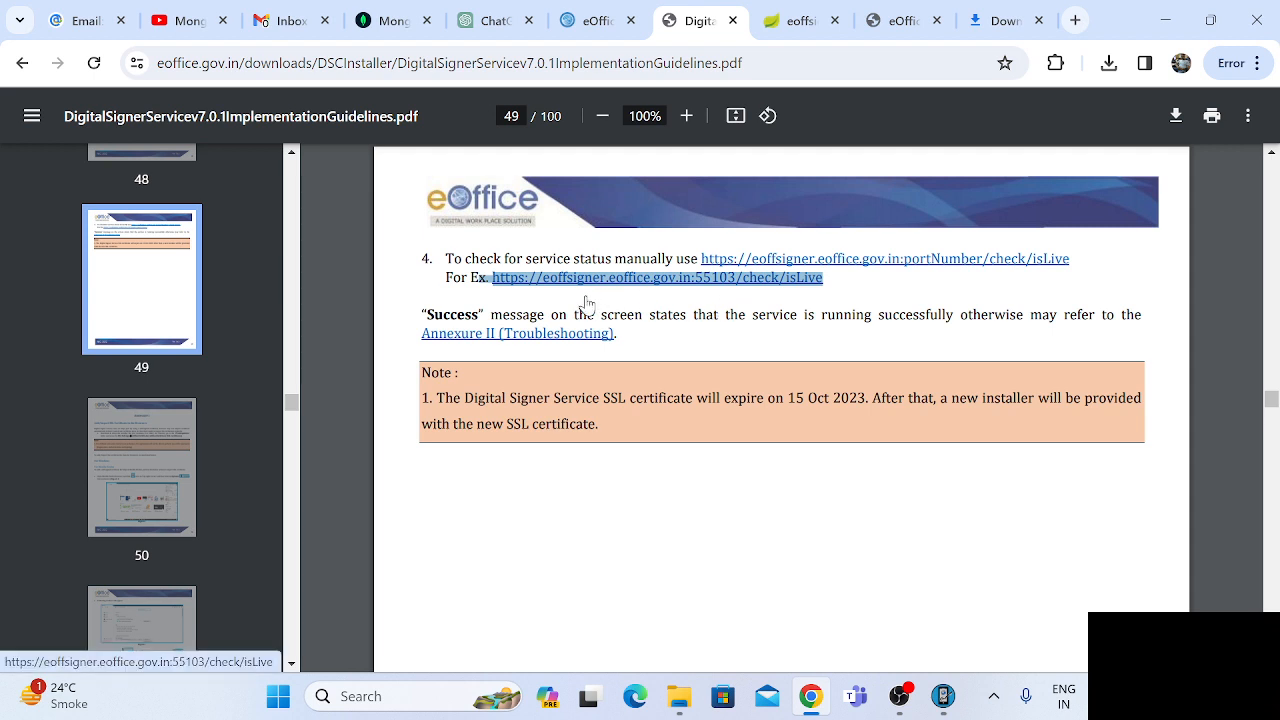
left_click(797, 25)
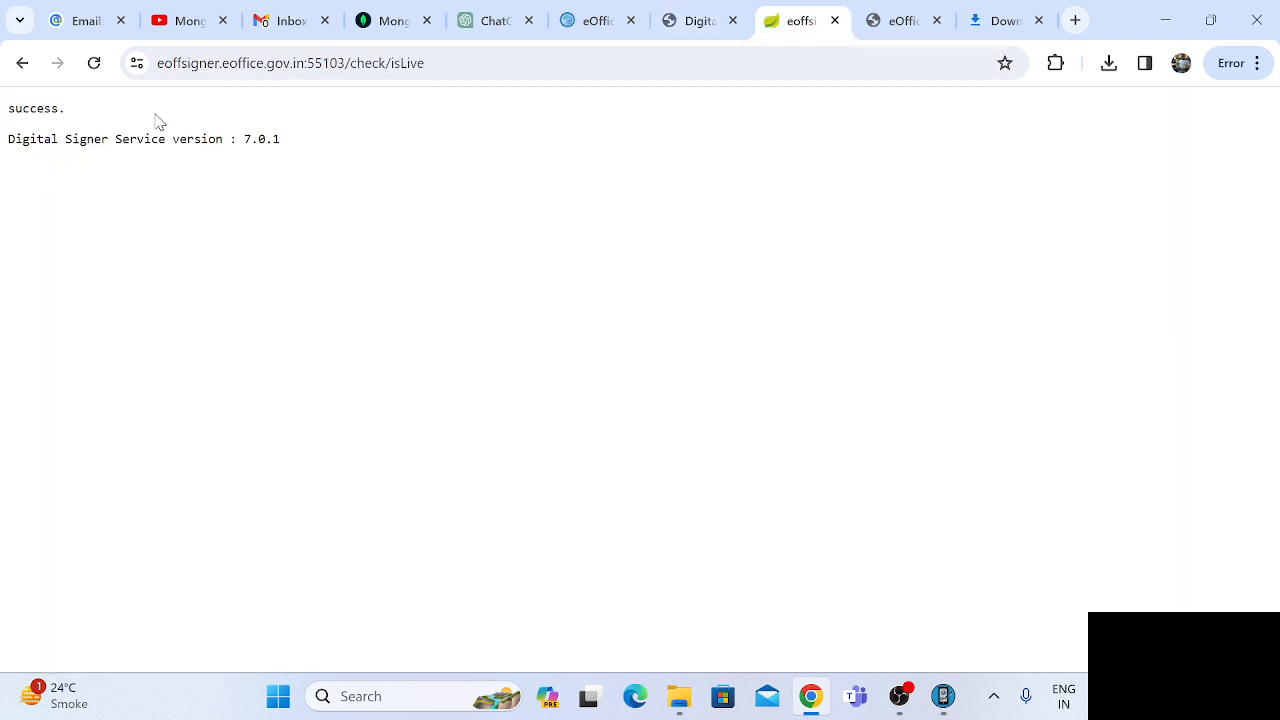
left_click(314, 64)
key("ctrl+c")
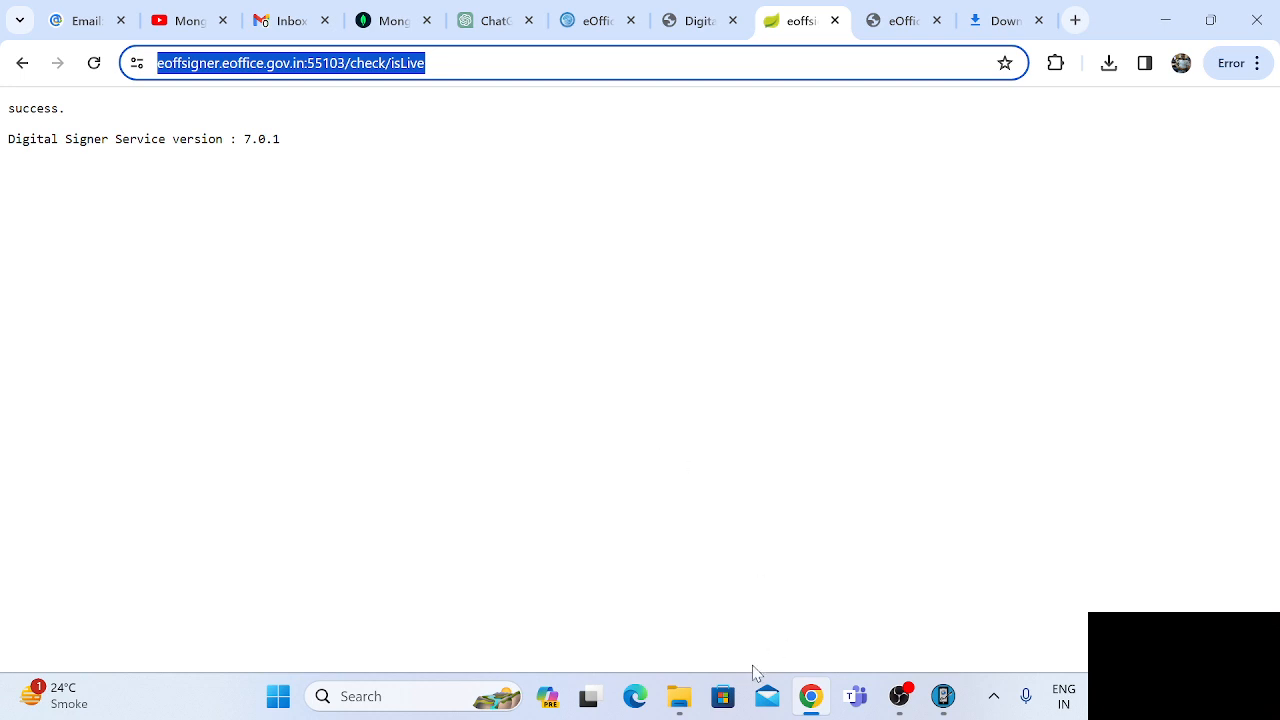
Open Firefox and load the copied status page address eoffsigner.eoffice.gov.in:55103/check/isLive to check the signer service there.
left_click(400, 696)
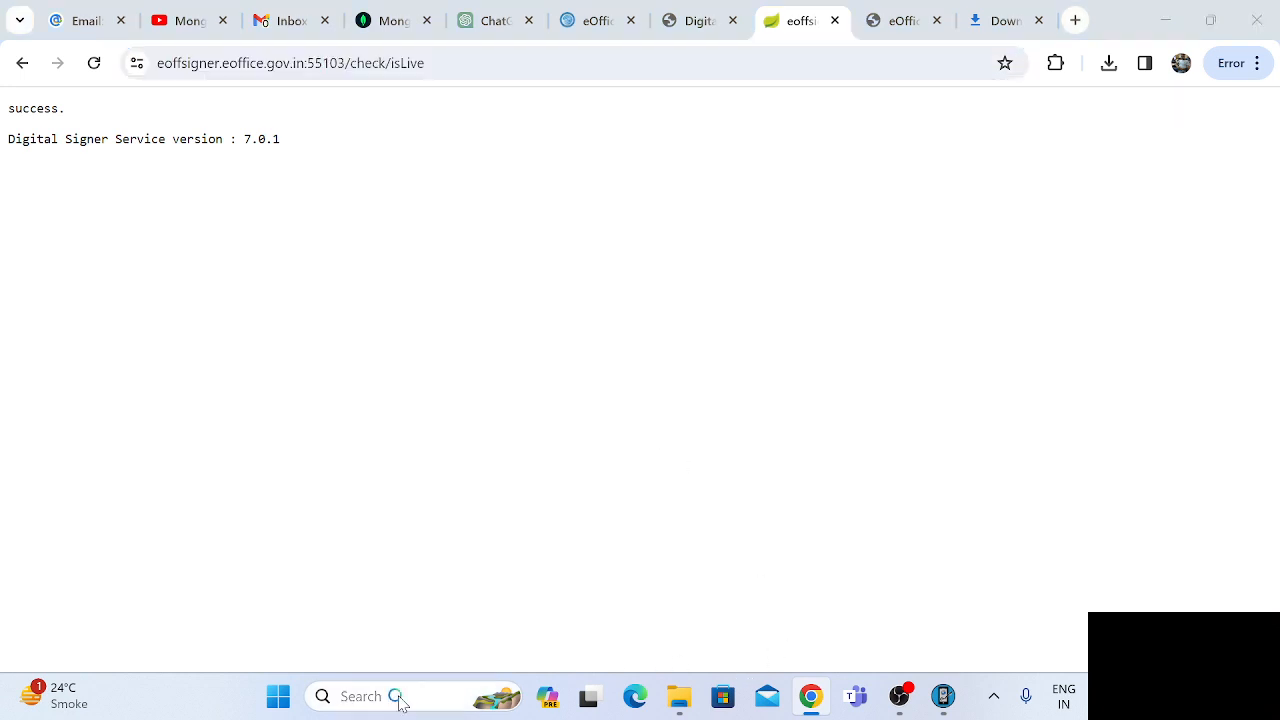
type("mozill")
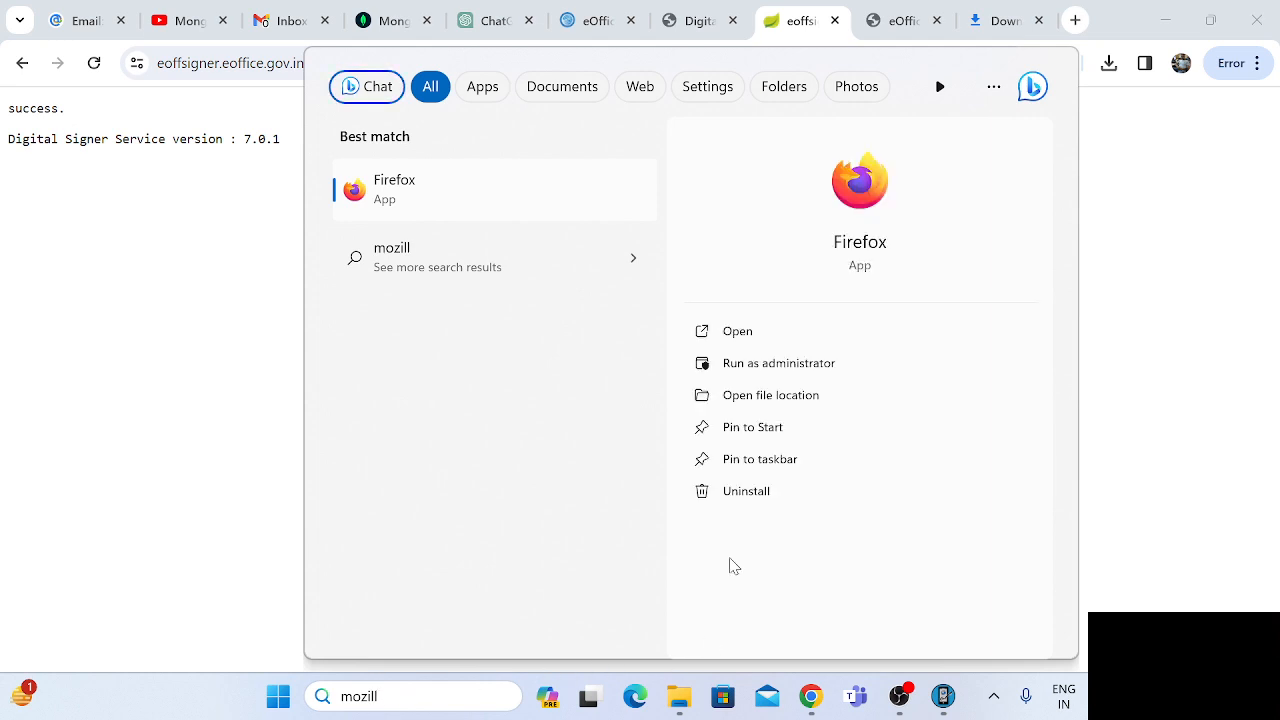
left_click(748, 331)
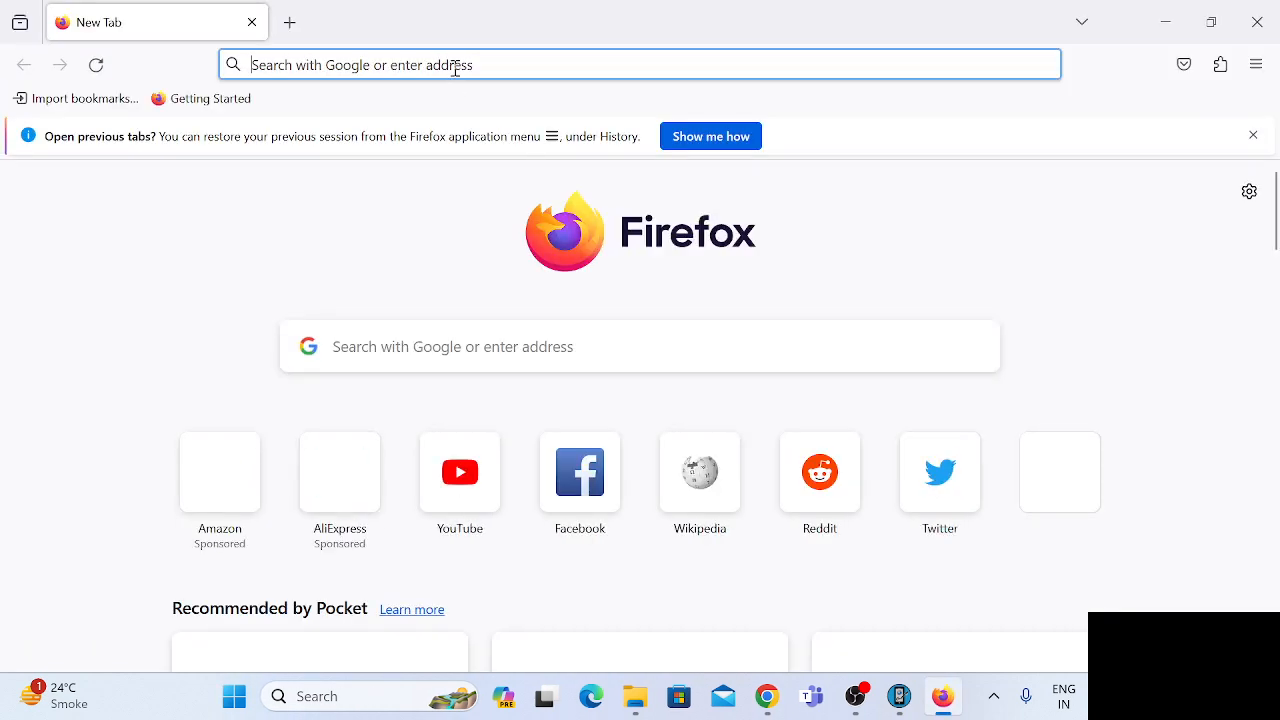
key("ctrl+v")
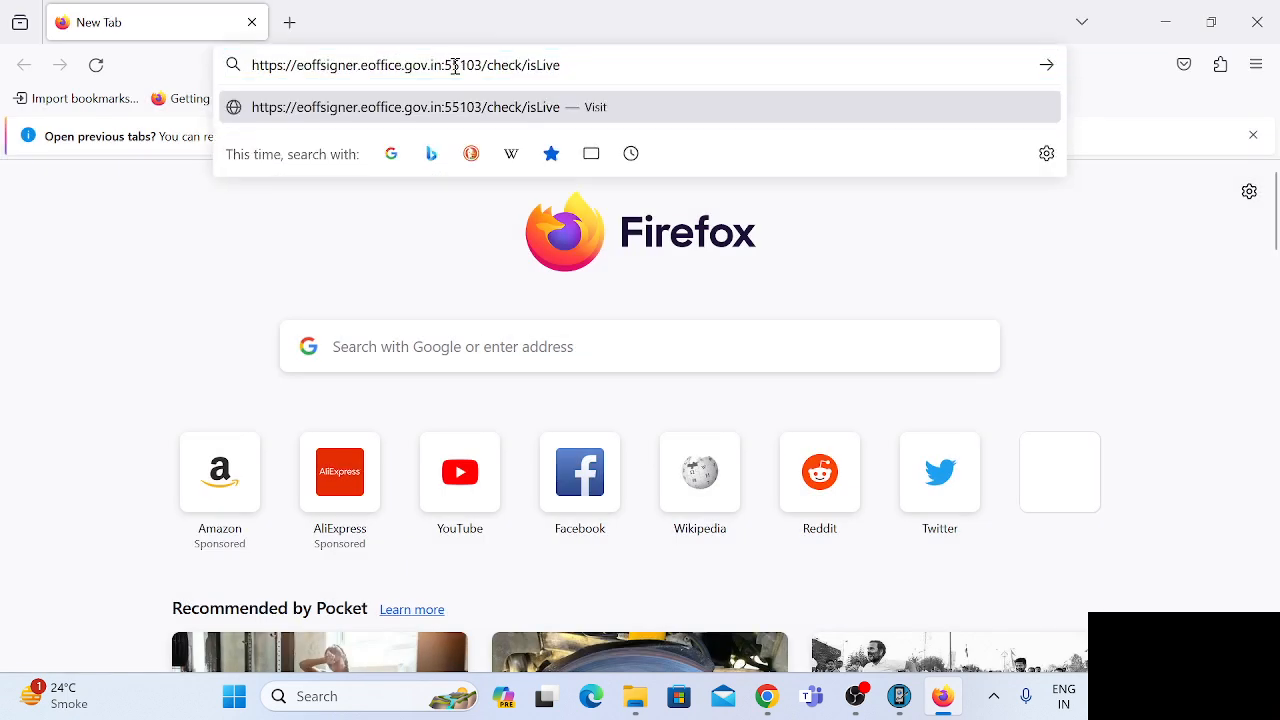
key("Return")
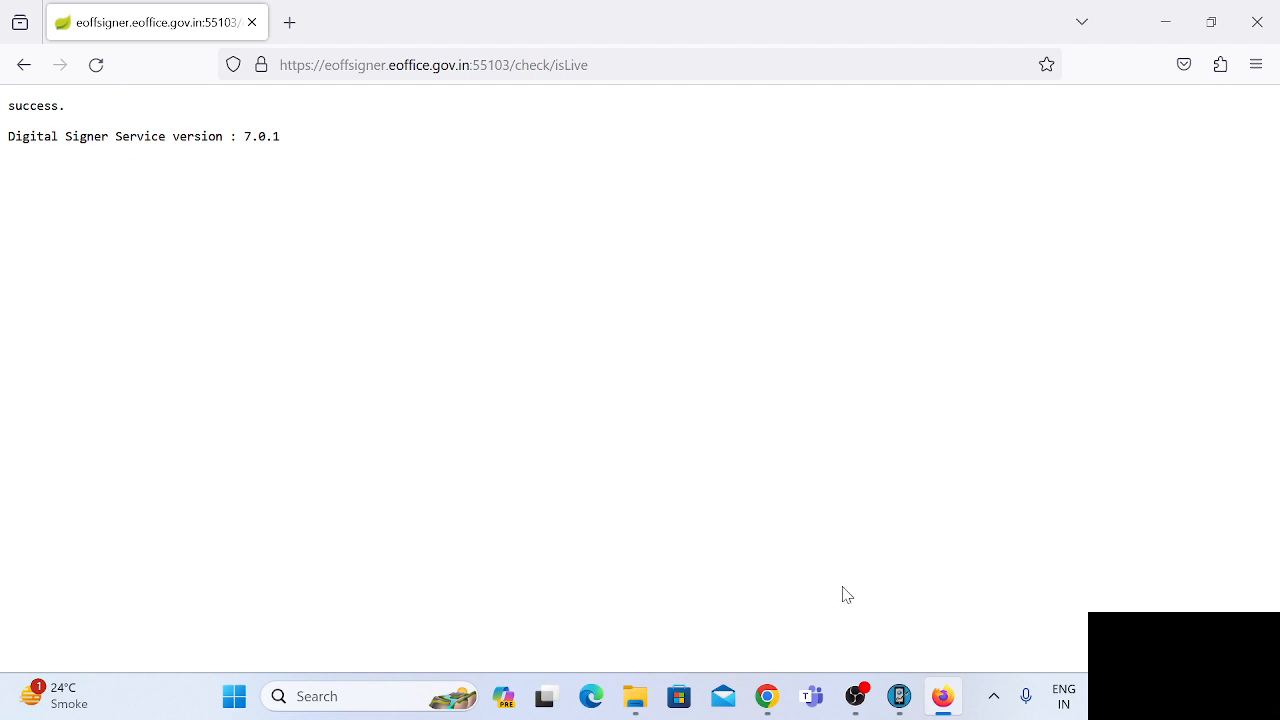
Minimise Chrome and close Firefox to get back to the This PC window.
left_click(767, 697)
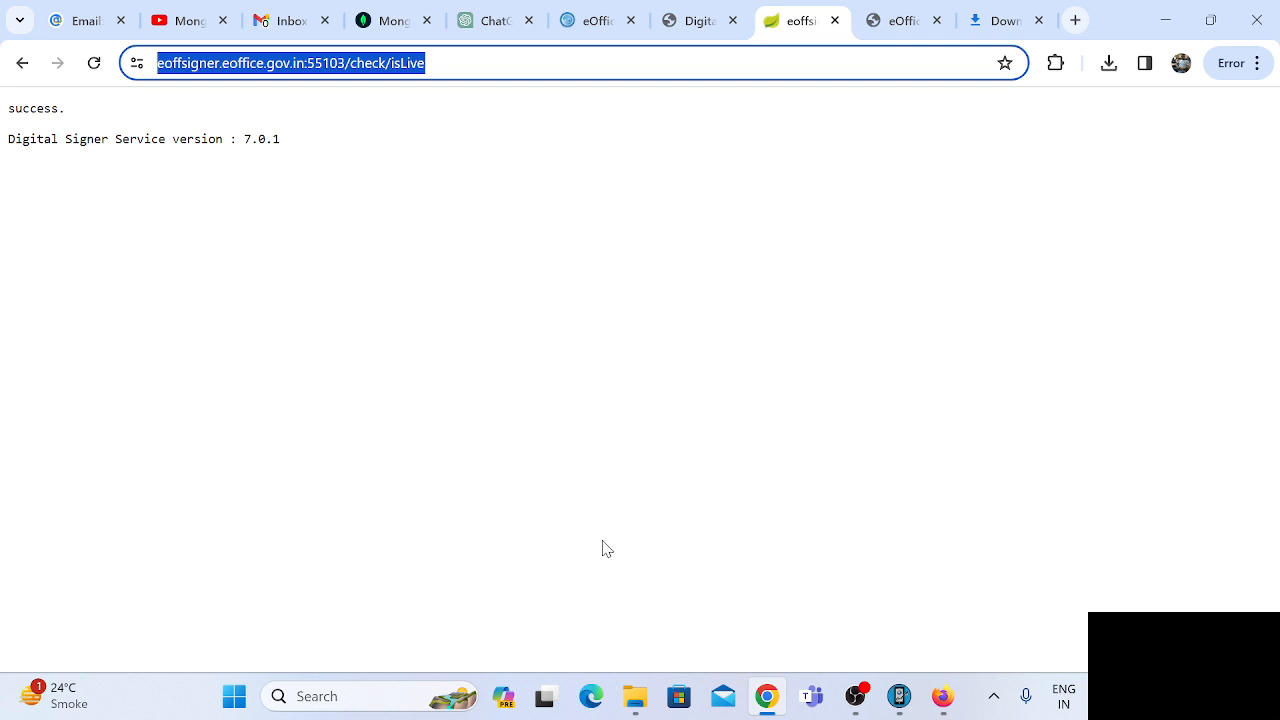
left_click(1165, 22)
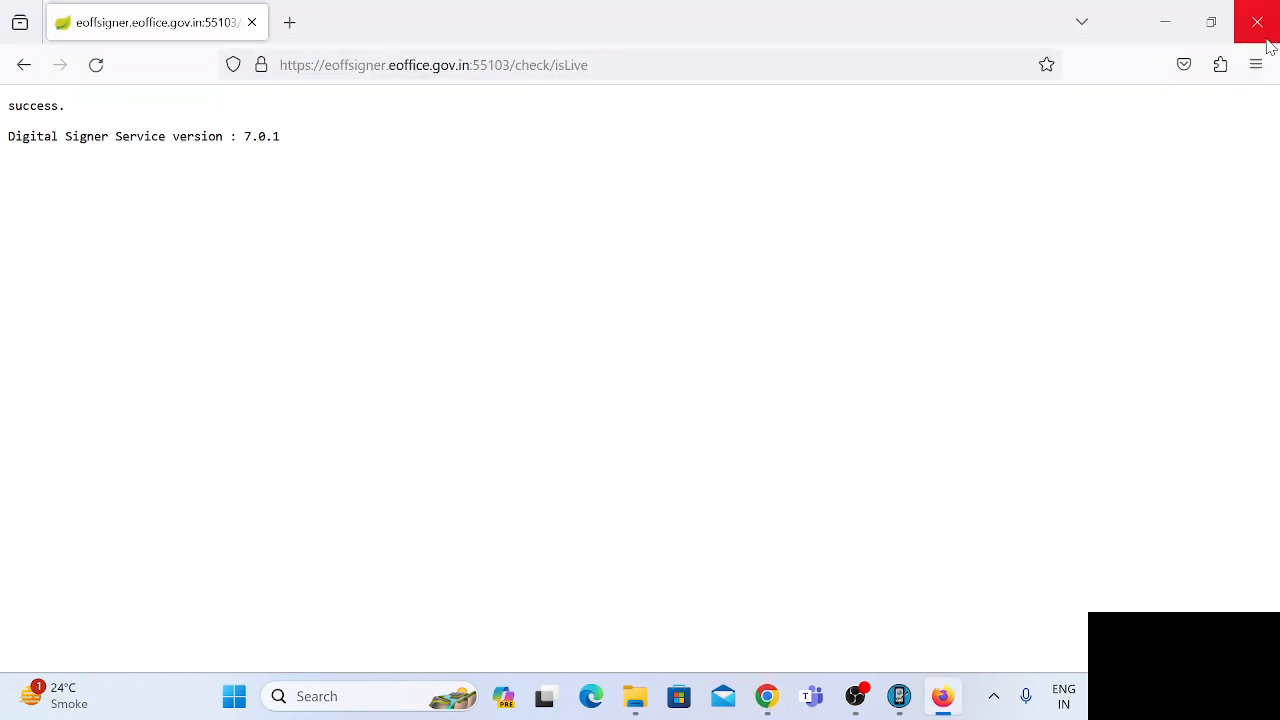
left_click(1255, 24)
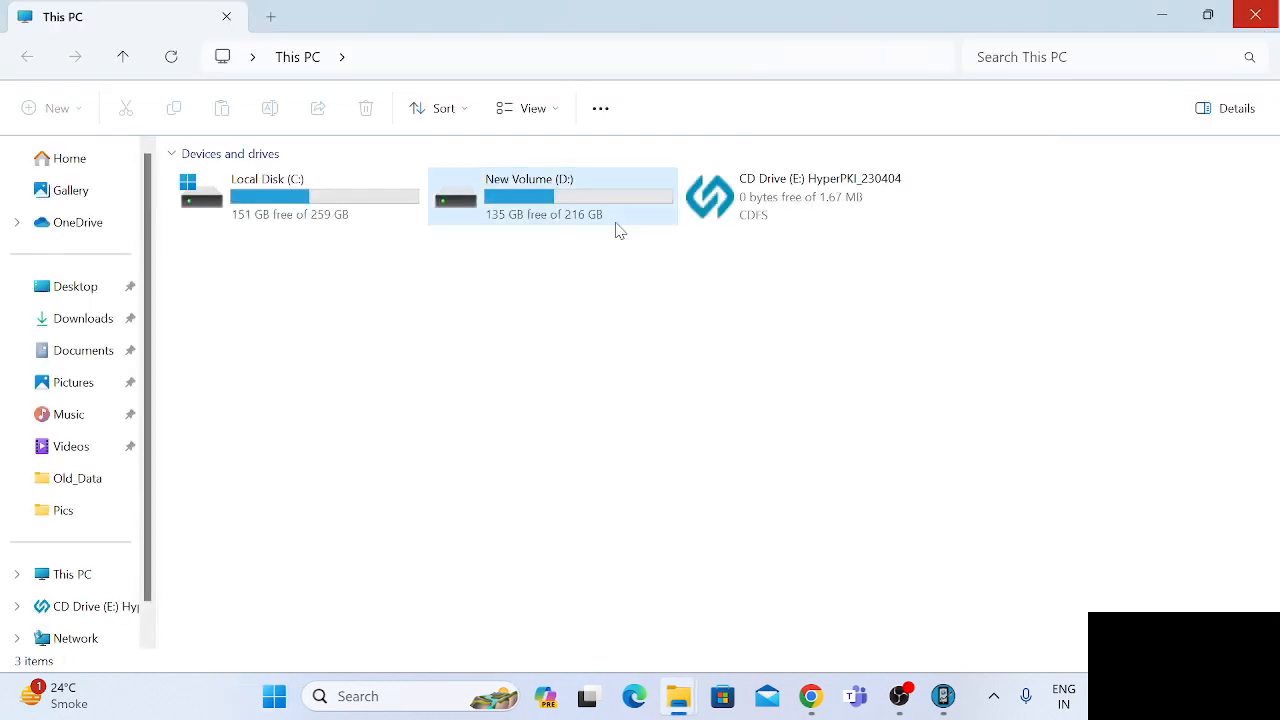
Install HyperPKI_HYP2003 from the HyperPKI_230404 CD drive in the default folder, close the Hypersecu downloads page and finish setup.
double_click(786, 187)
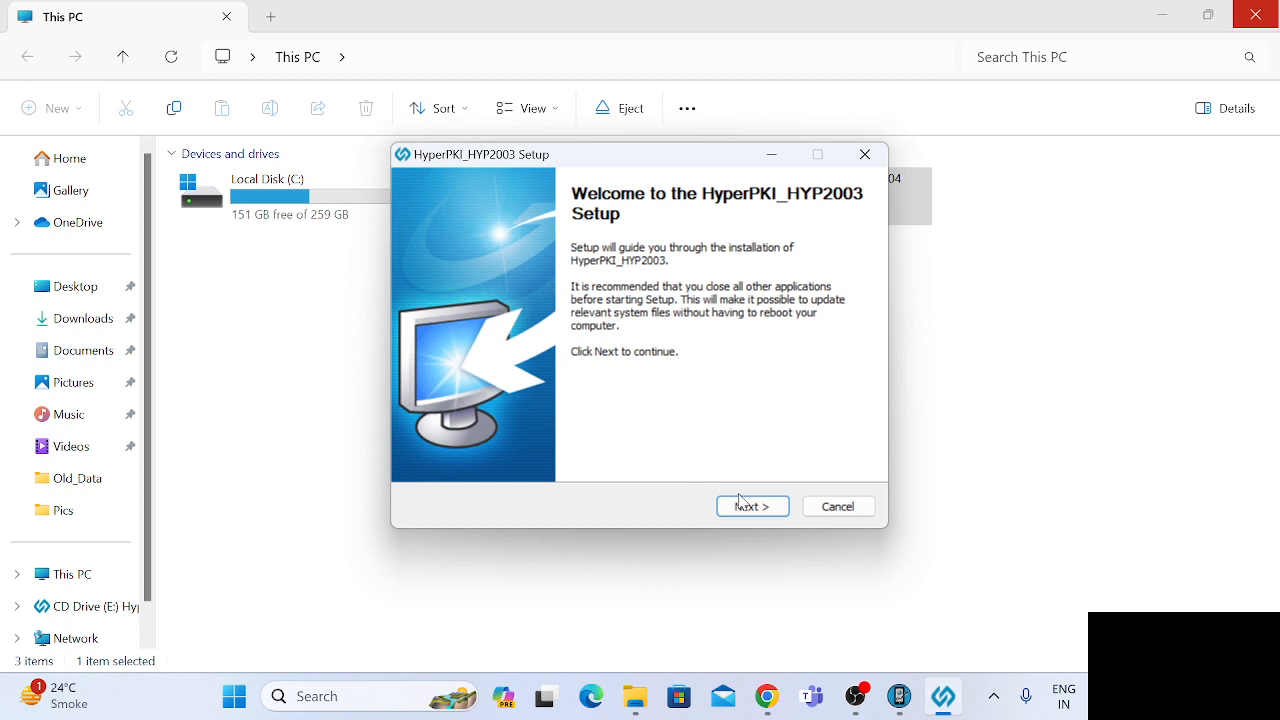
left_click(741, 502)
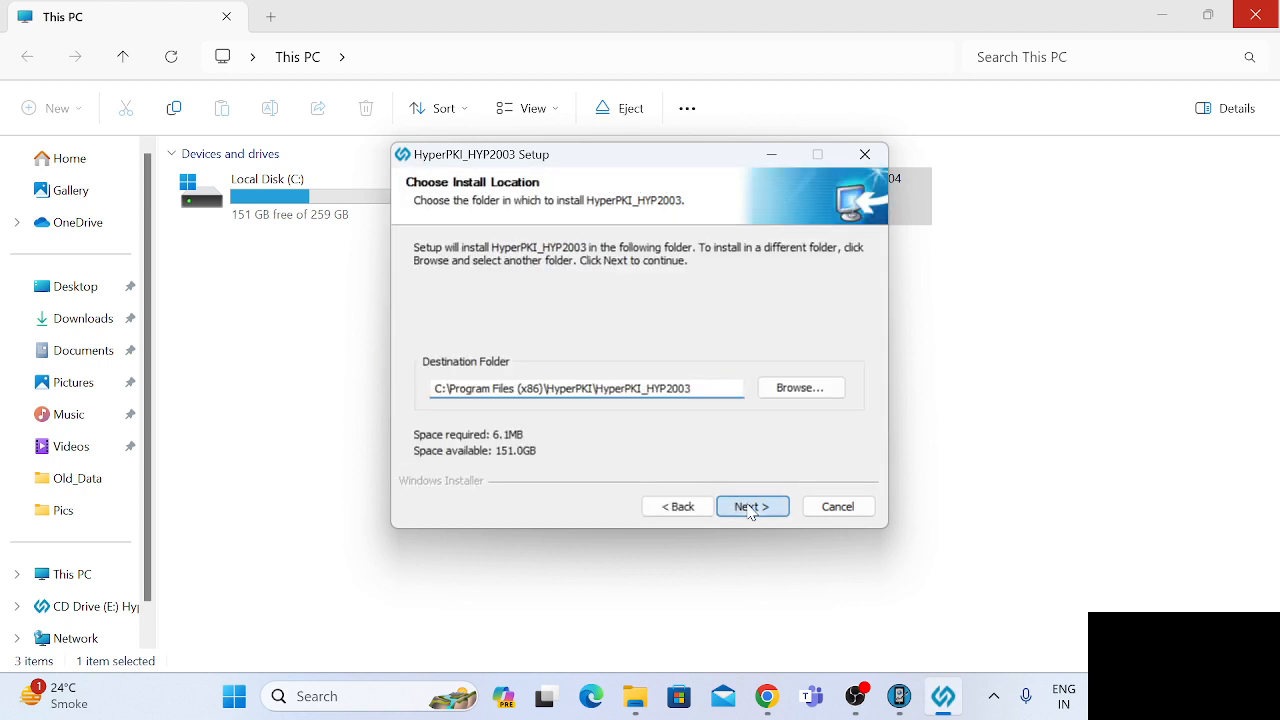
left_click(750, 508)
left_click(751, 507)
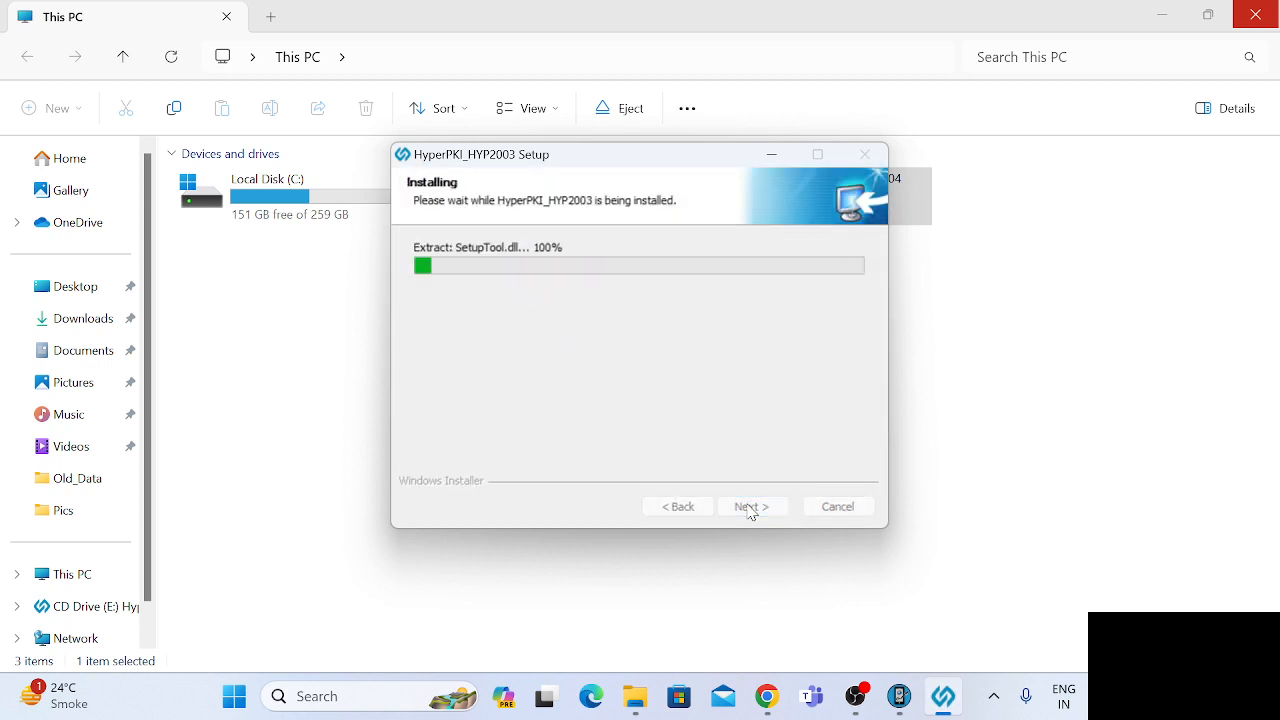
left_click(752, 507)
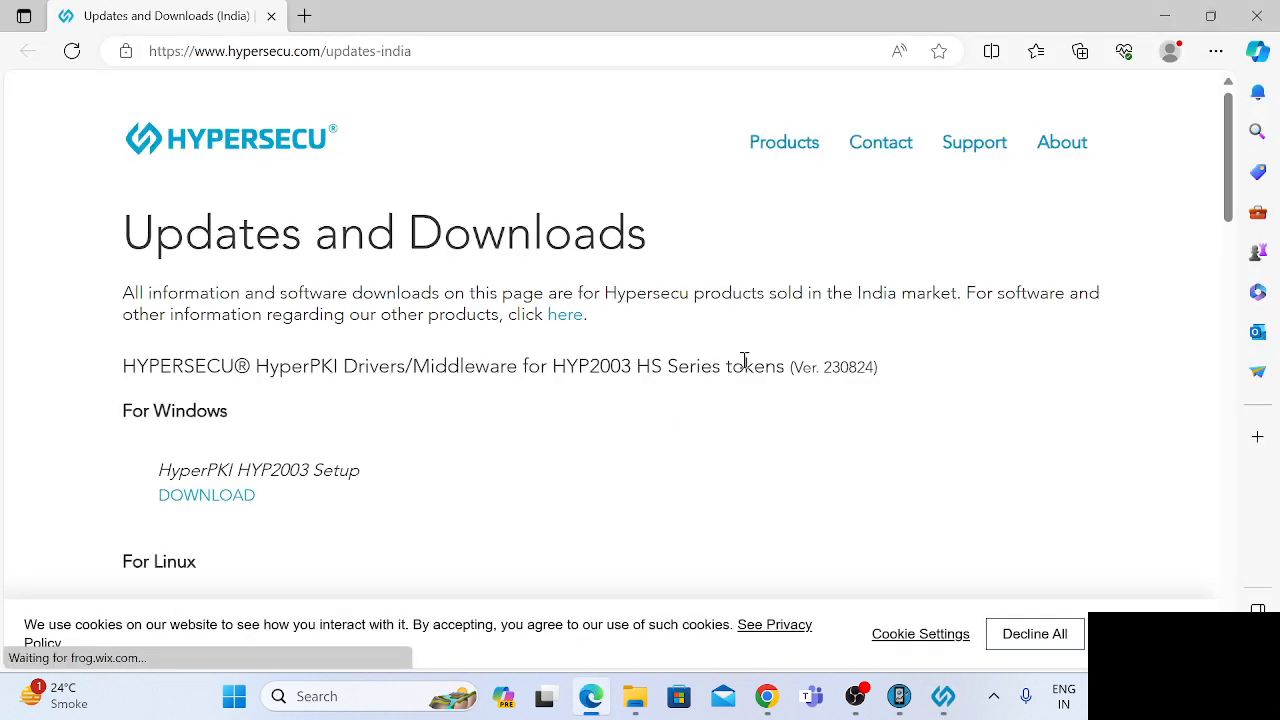
left_click(1258, 17)
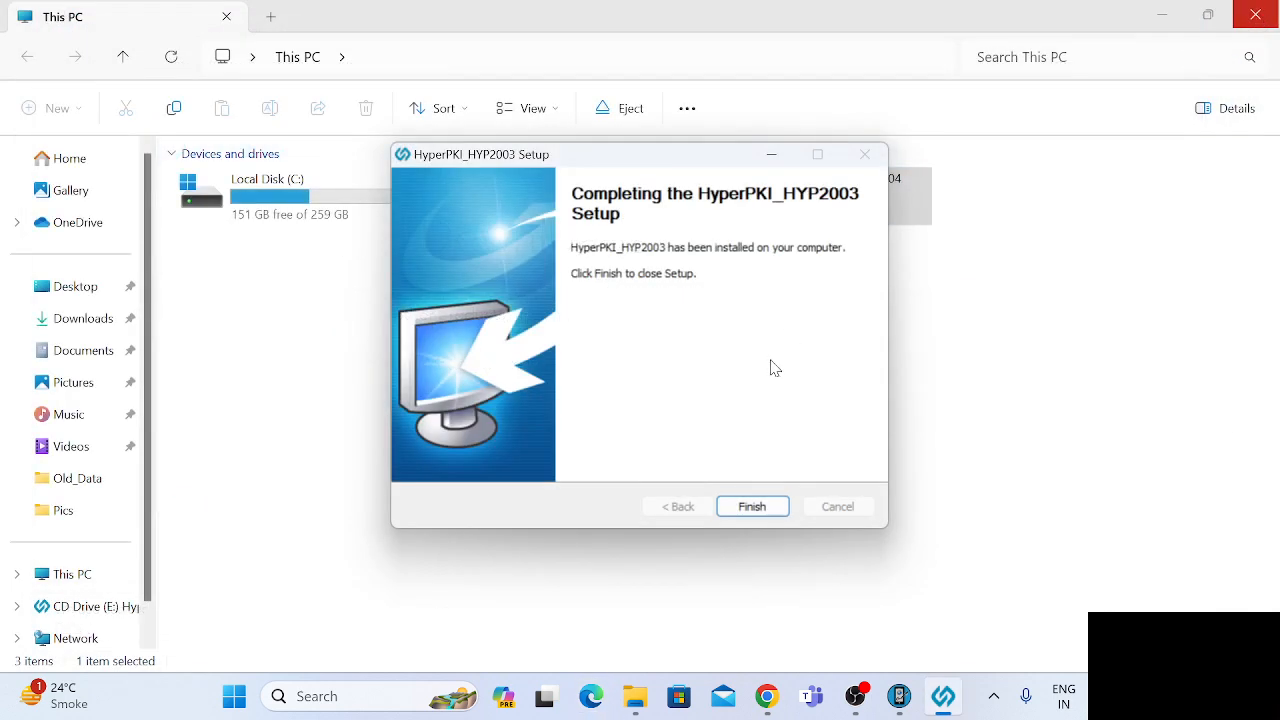
left_click(751, 505)
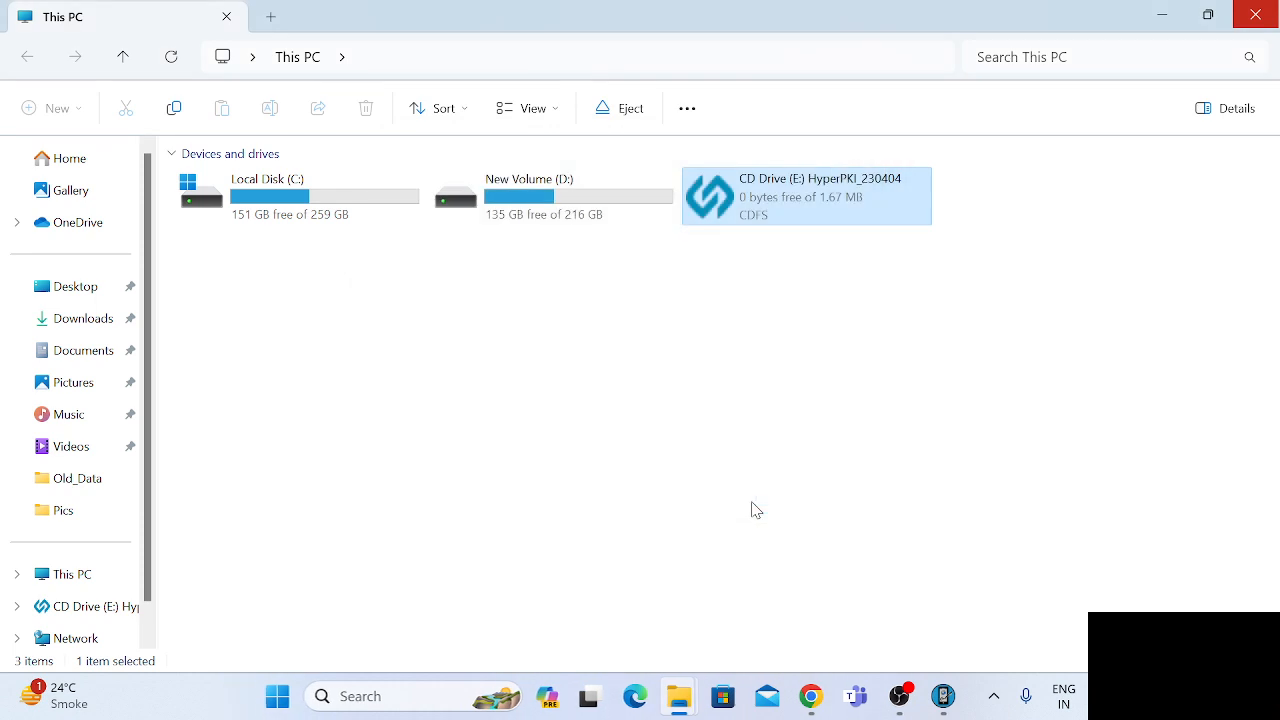
Switch to Chrome and open the DSC Registration page in eOffice.
left_click(813, 707)
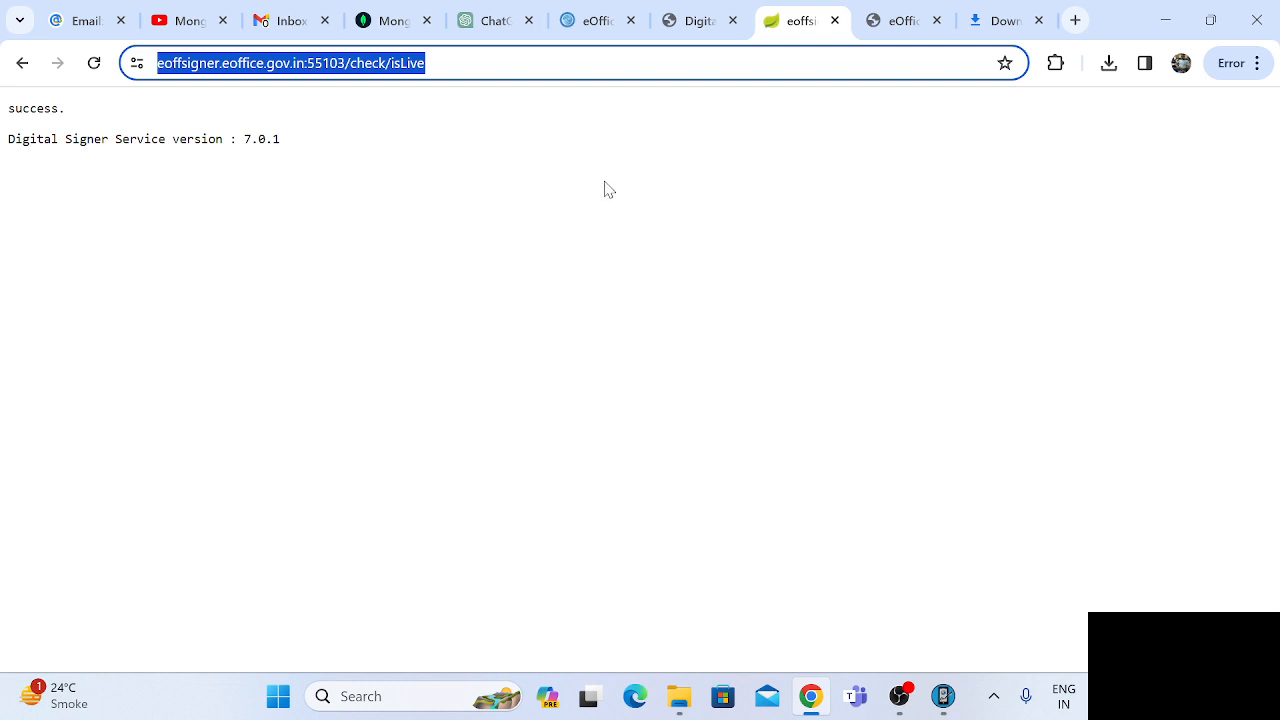
left_click(604, 21)
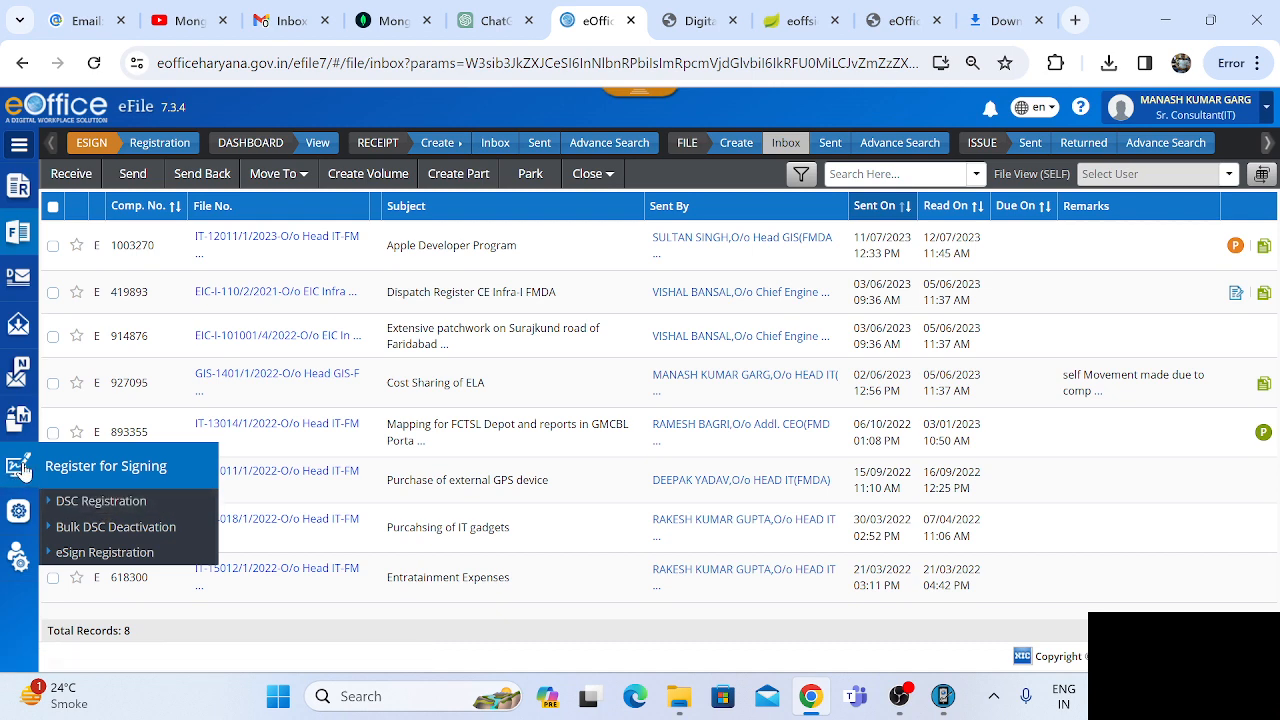
left_click(97, 501)
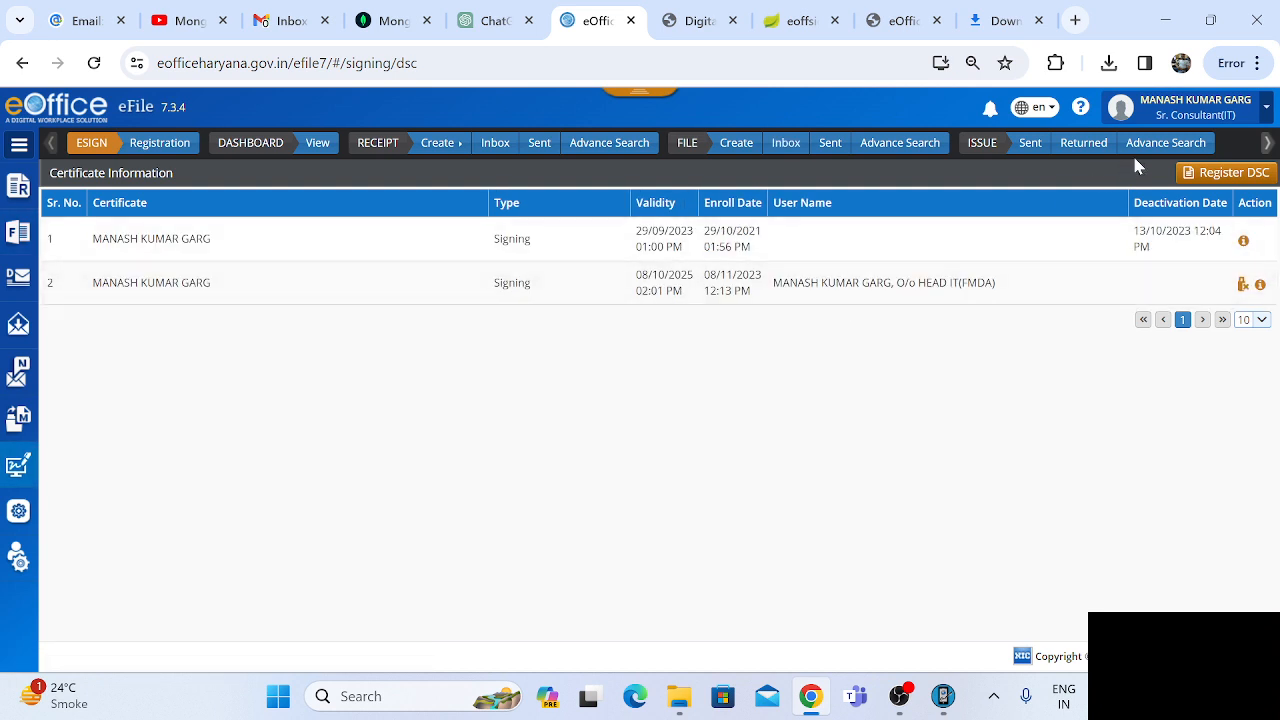
Try to register the digital signing certificate read from the e-Token, and close the DSC Enrollment dialog.
left_click(1224, 176)
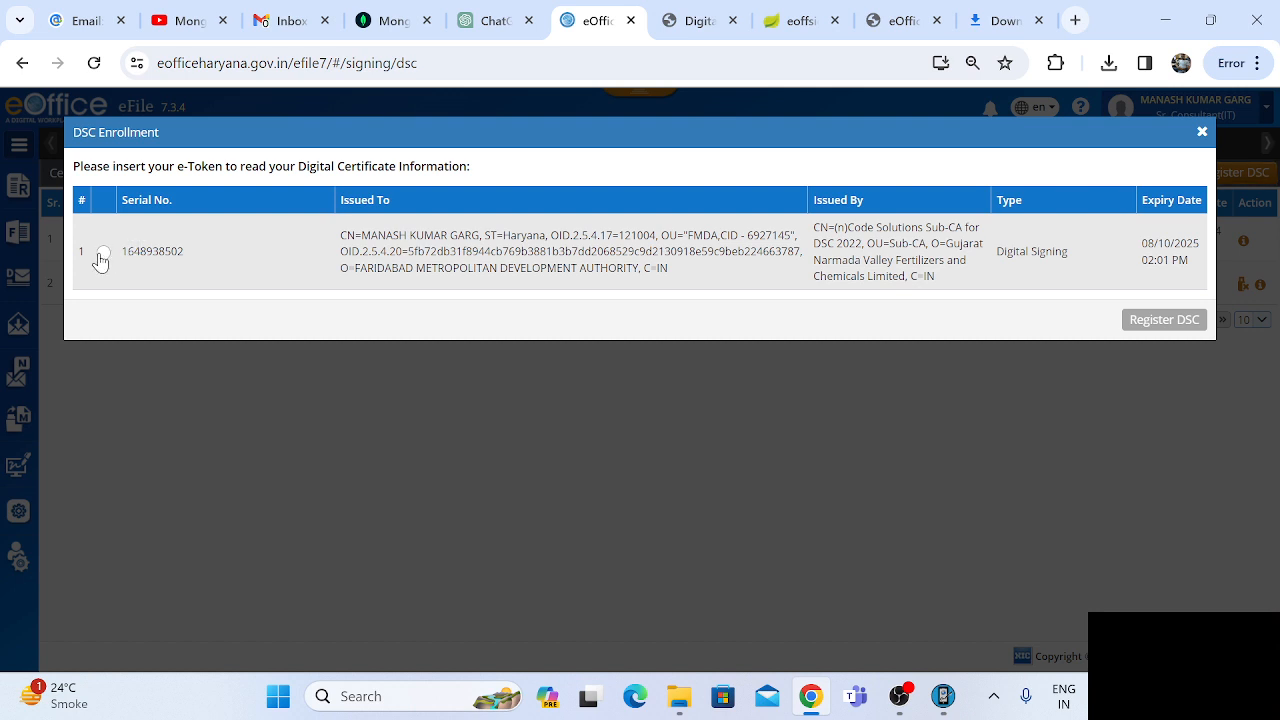
left_click(103, 252)
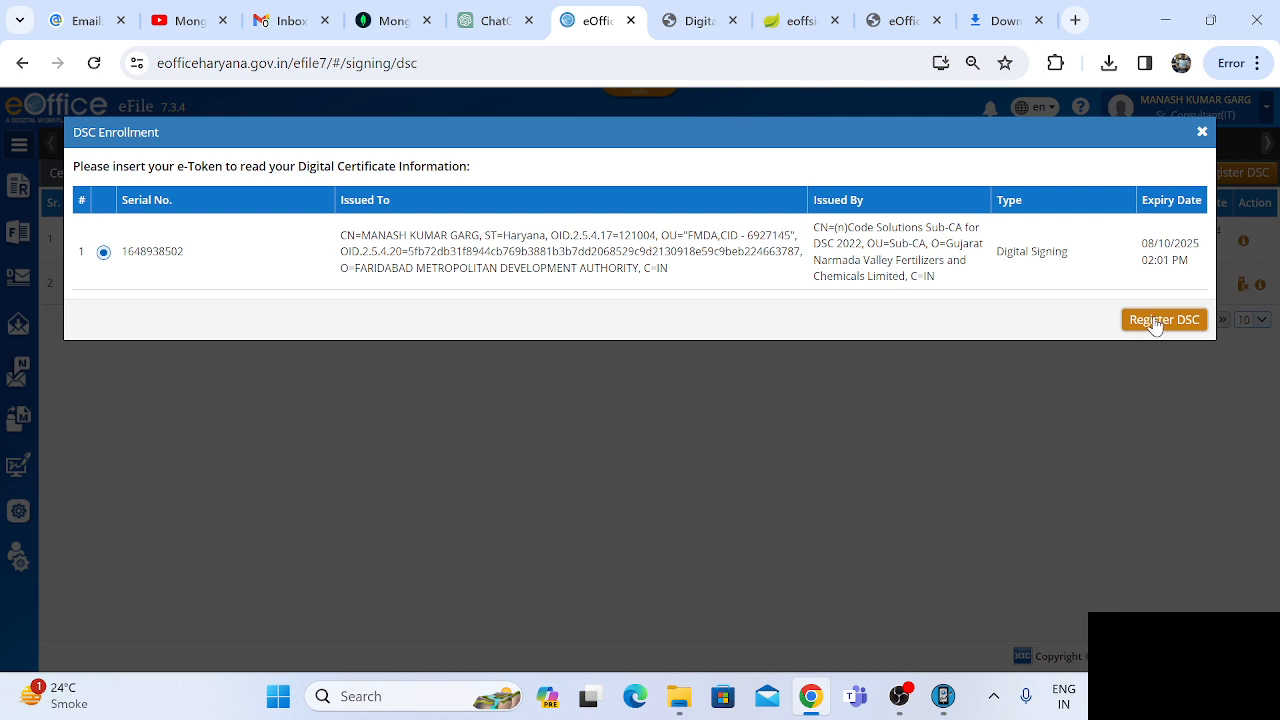
left_click(1147, 324)
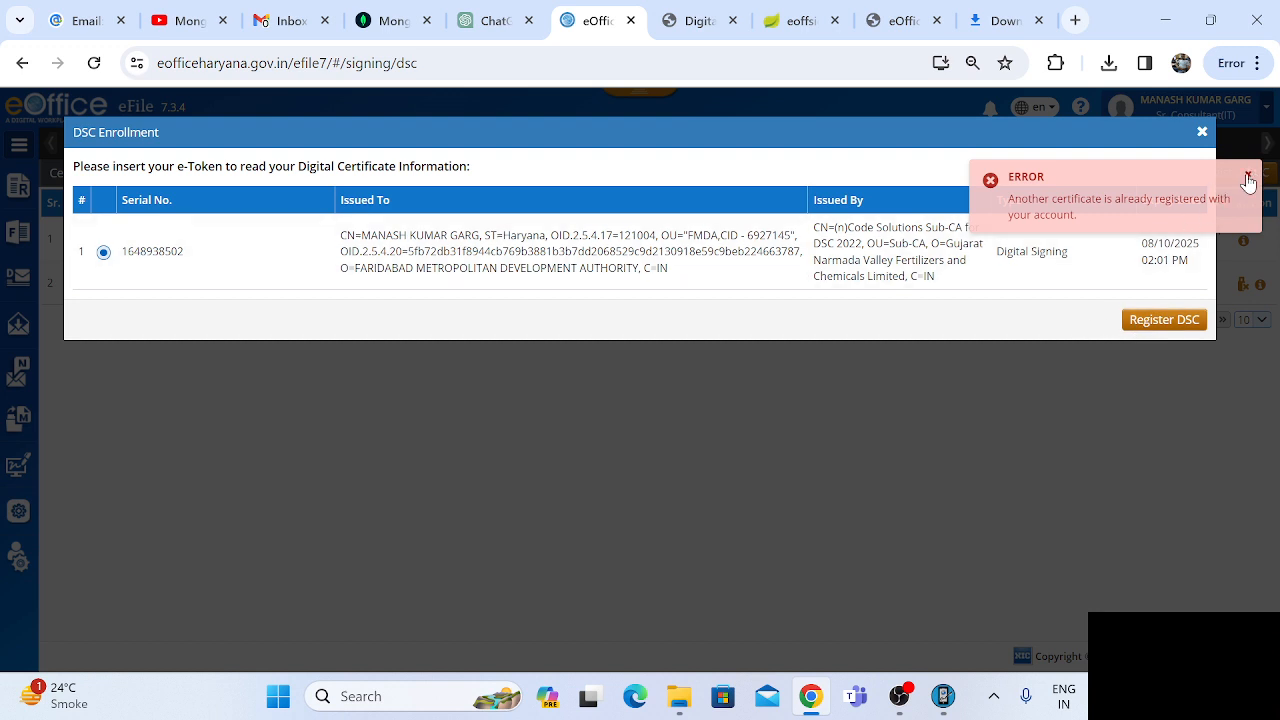
left_click(1246, 178)
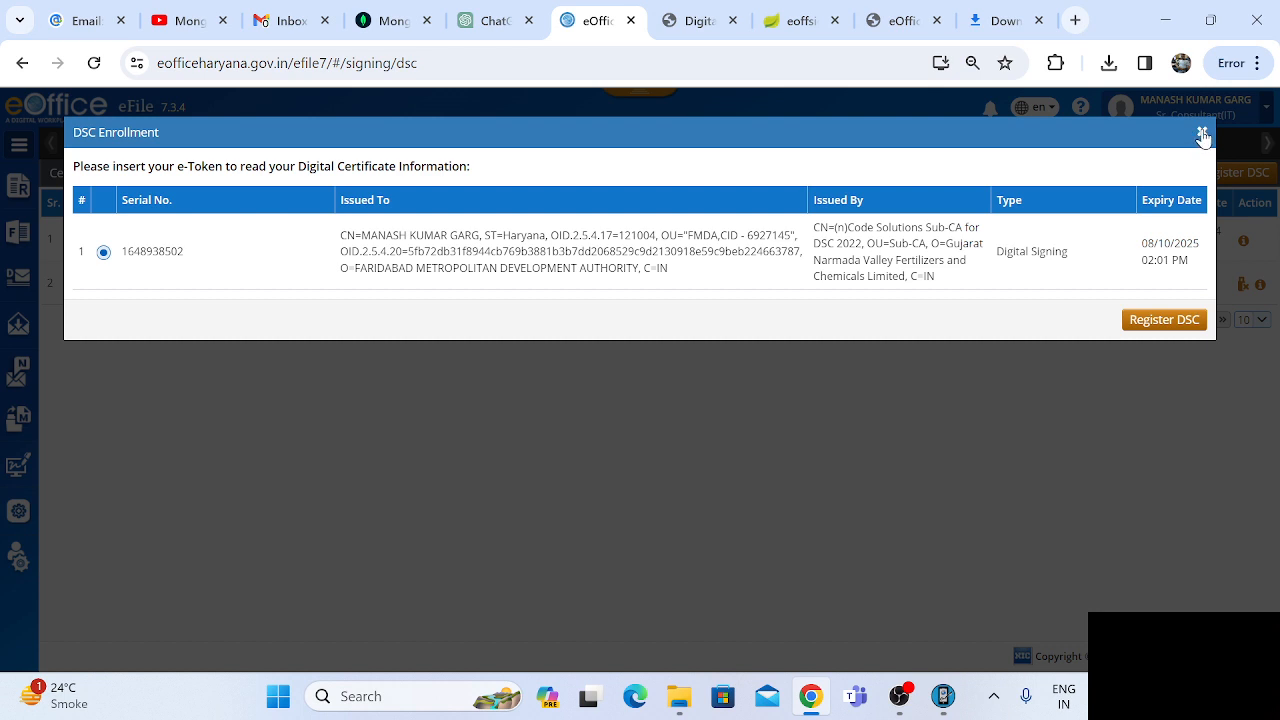
left_click(1203, 136)
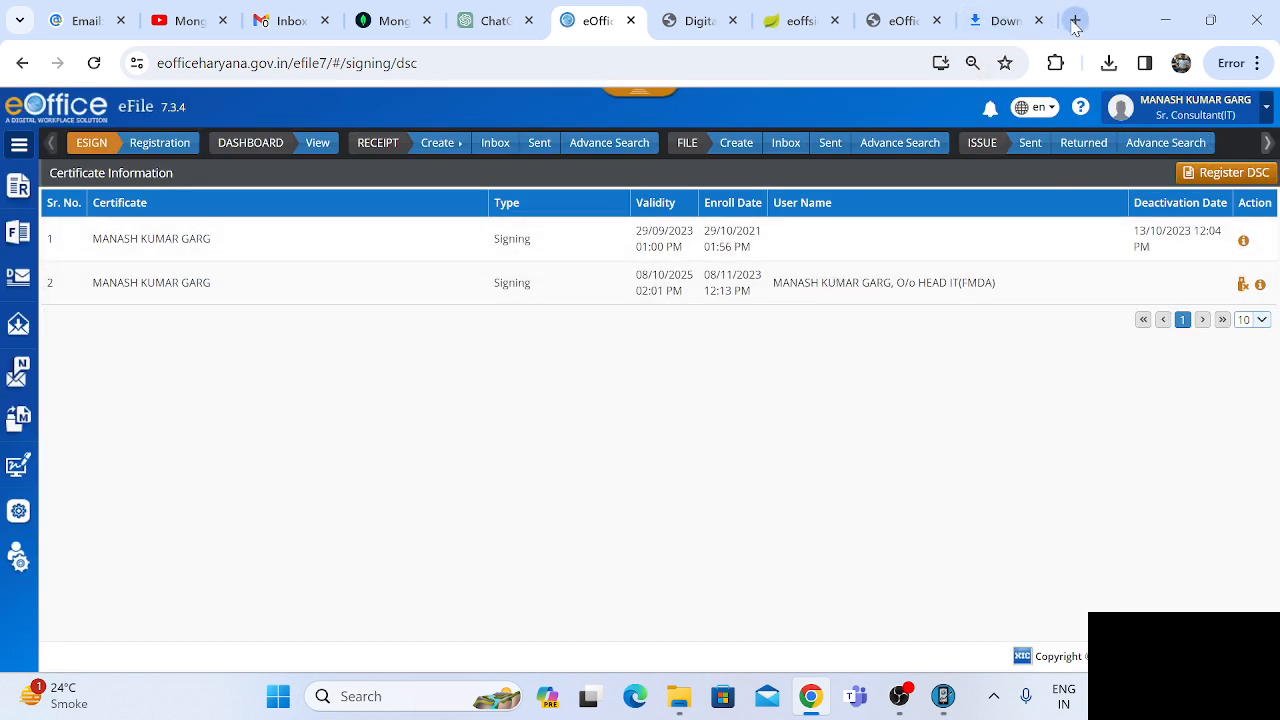
Open Notepad and delete all the instructions in the README document.
left_click(405, 703)
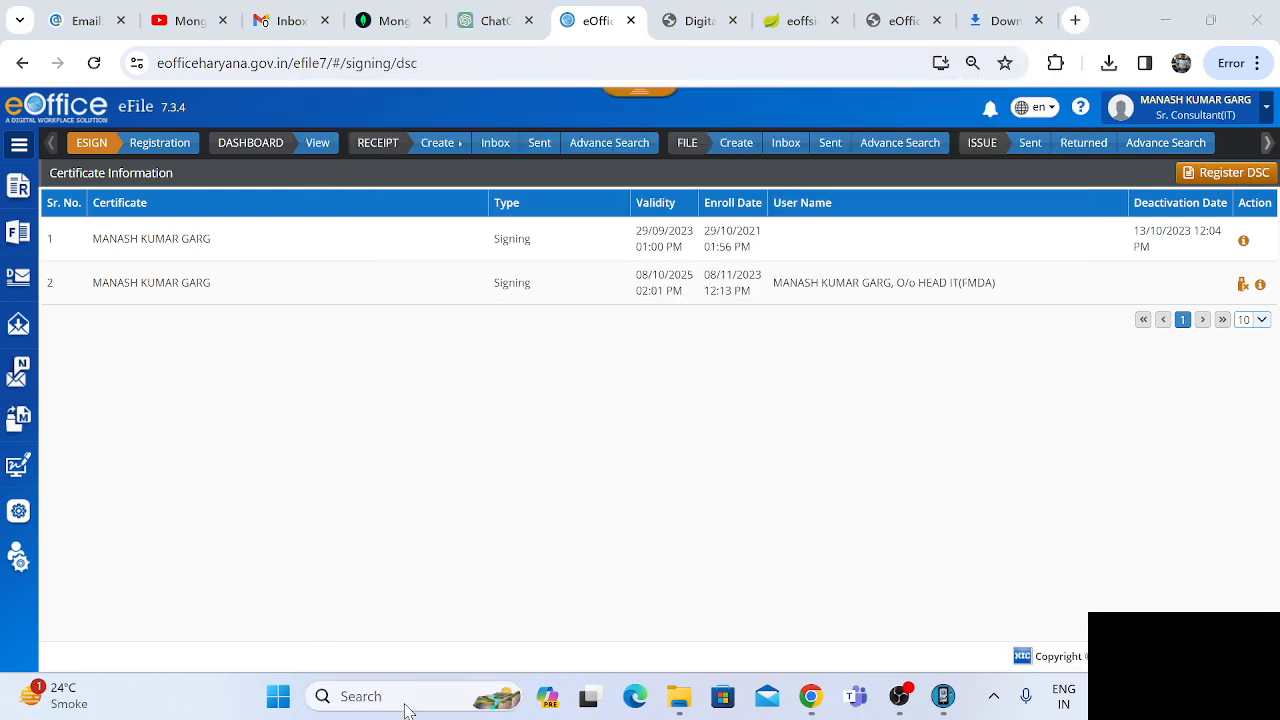
left_click(405, 703)
type("noten")
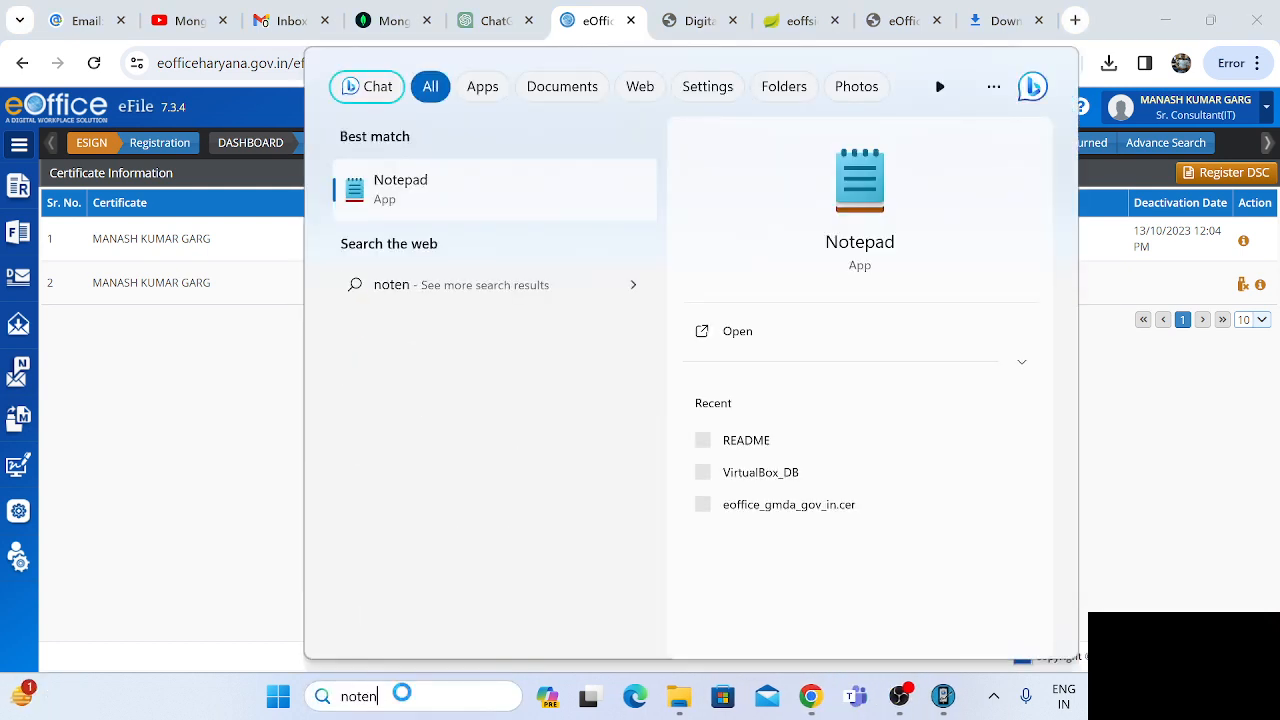
type("ot")
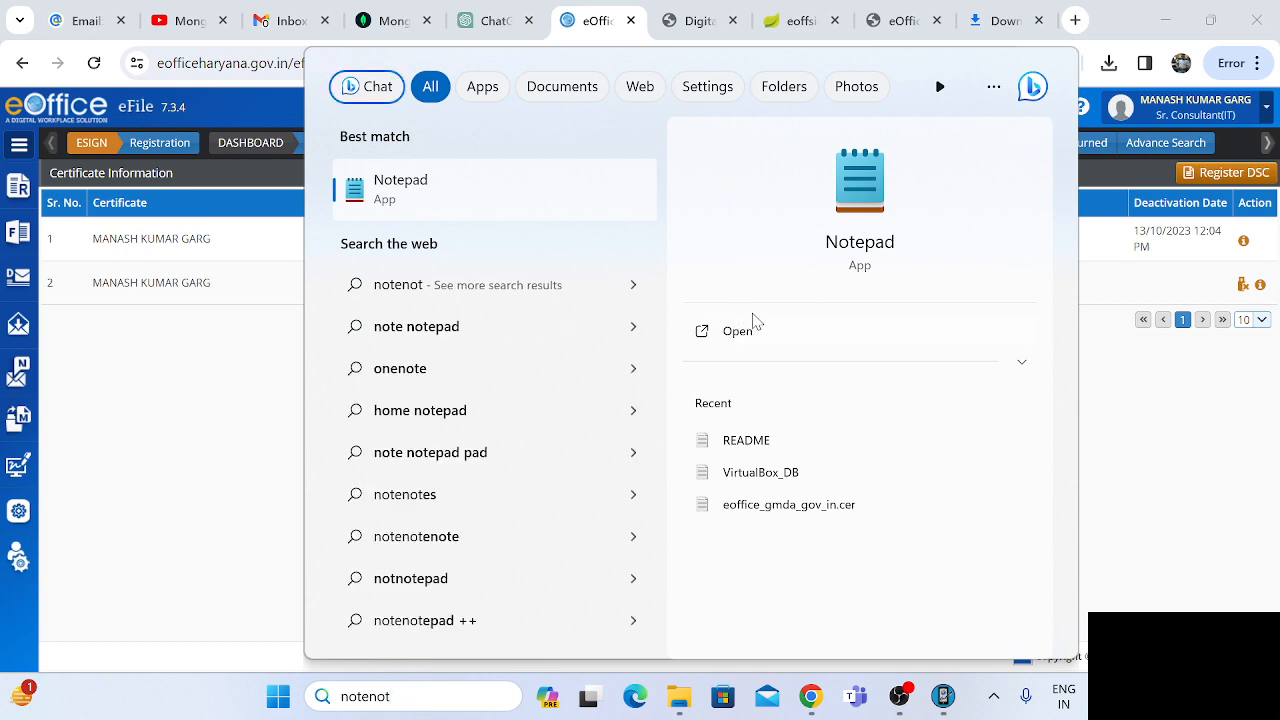
left_click(735, 331)
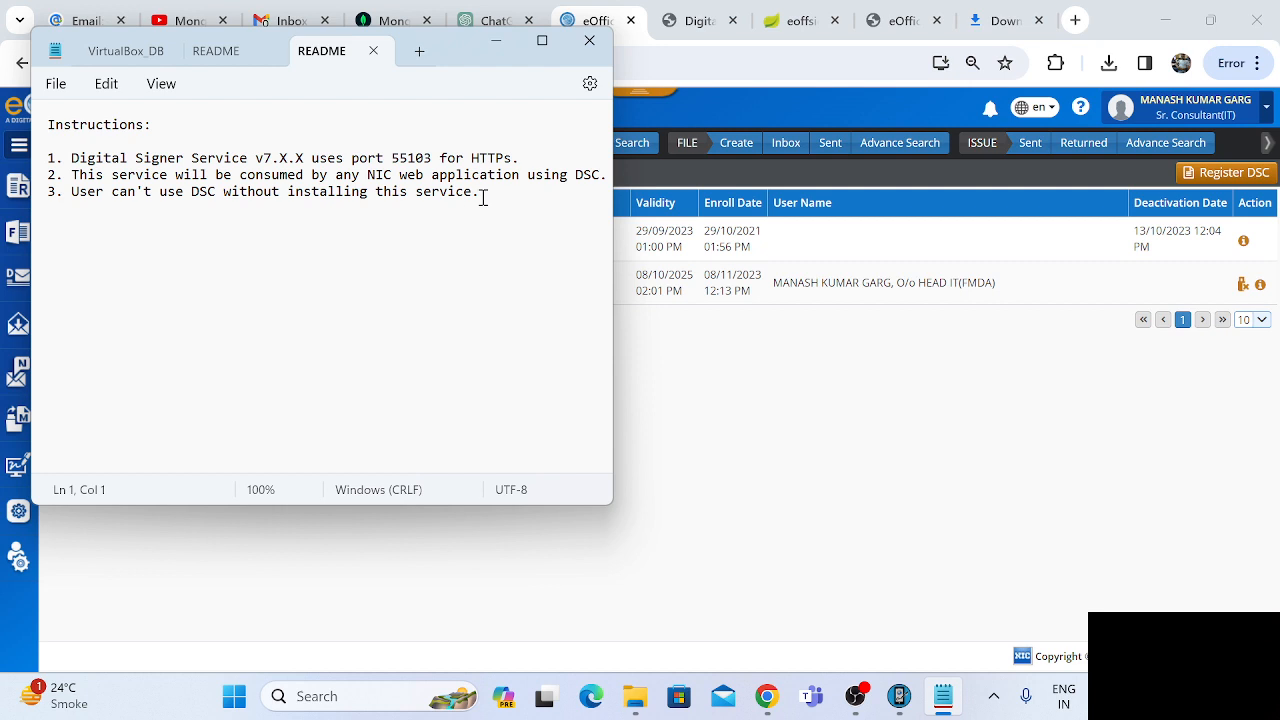
key("ctrl+a")
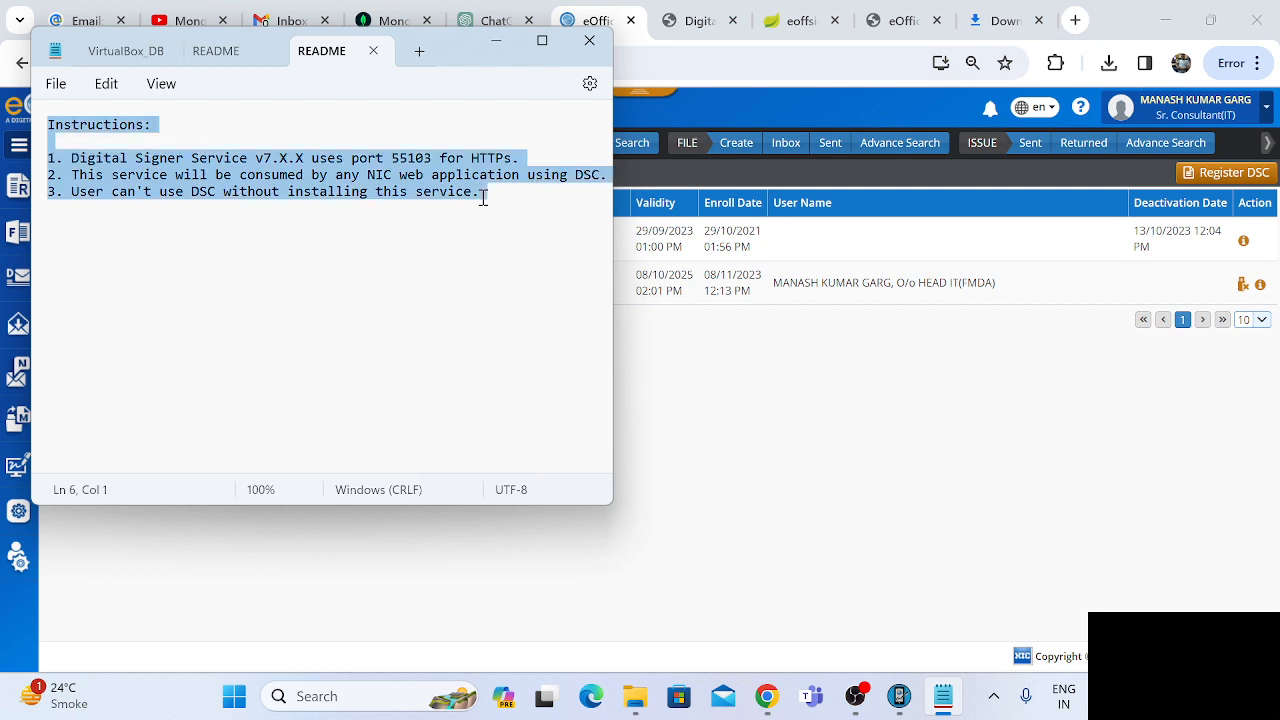
key("Delete")
Write the first instruction in the emptied README: "1 Install the digital signer server from eoffice.gov.in".
type("1")
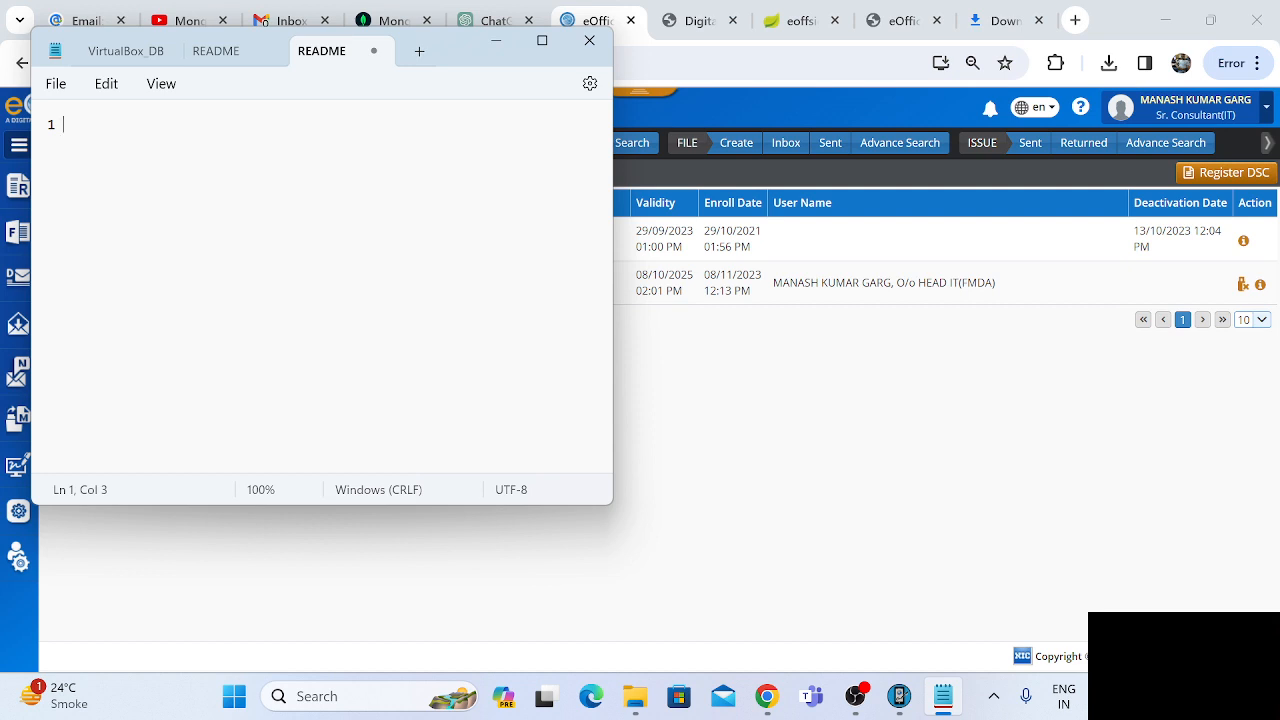
type(" Install the digital sig")
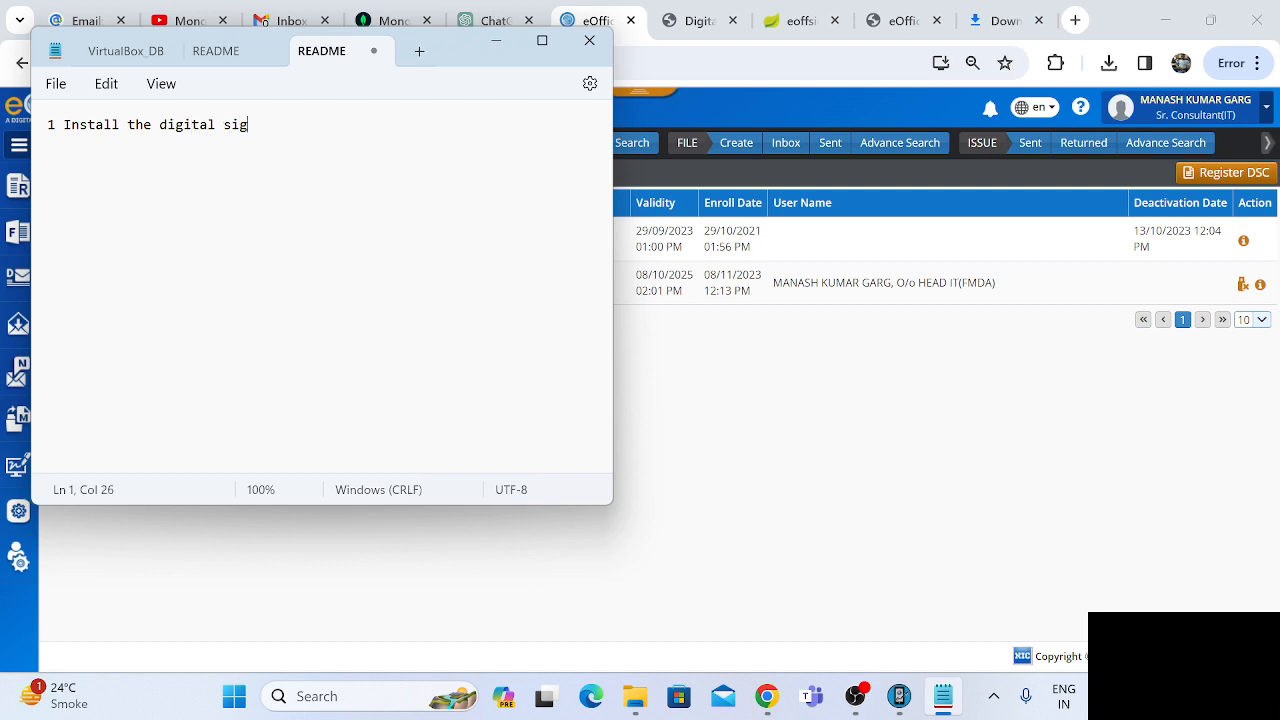
type("ner server from eoffice.g")
key("BackSpace")
type(".g")
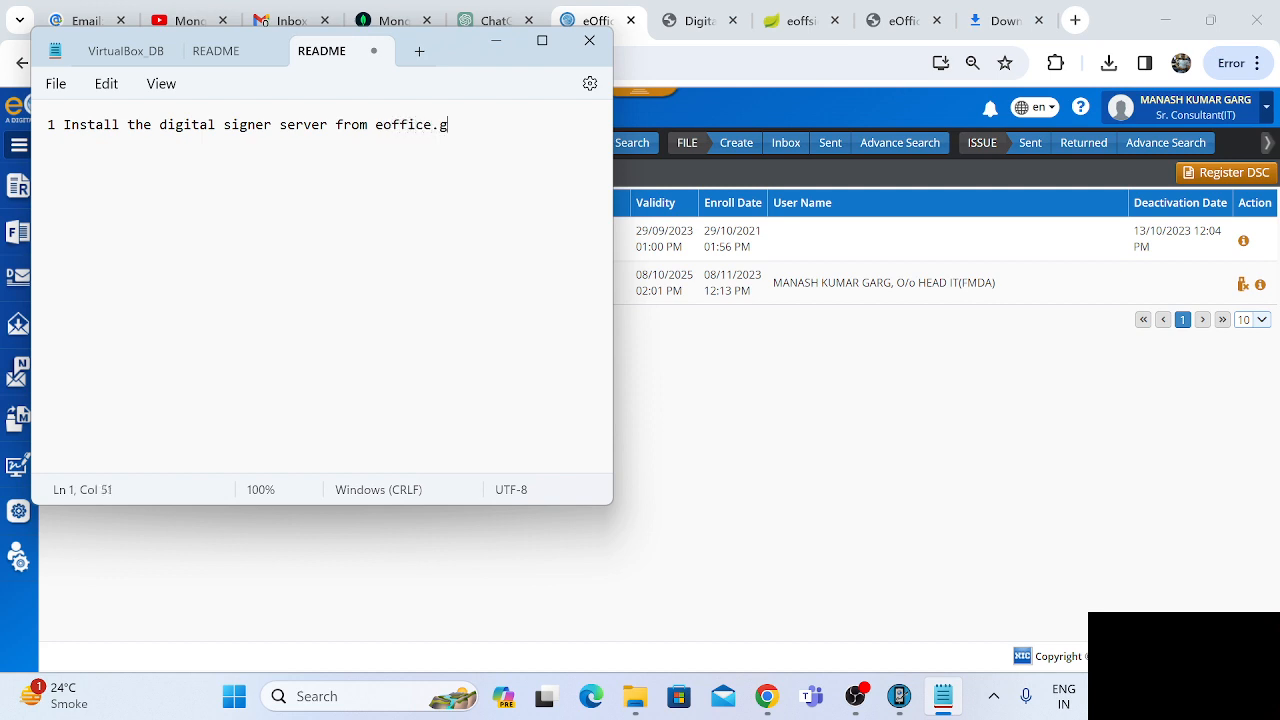
type("ov.in")
key("Return")
type("2. listen the po")
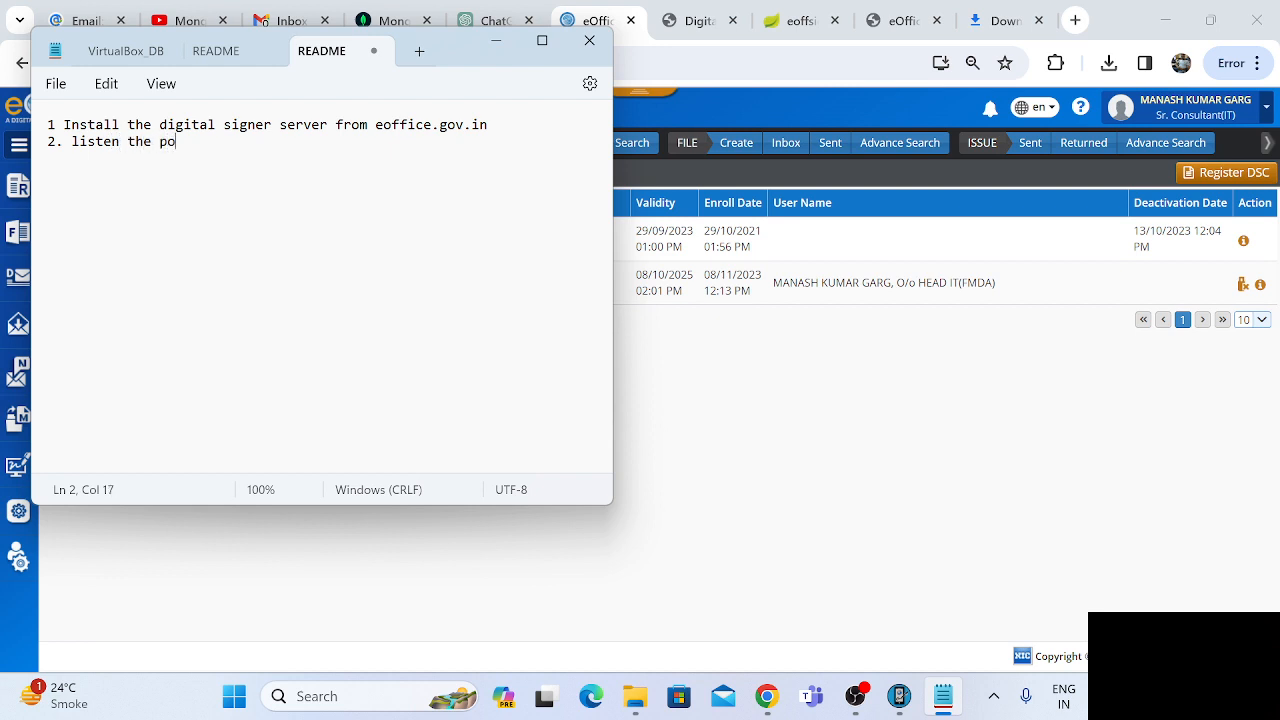
type("rt 55103 by the follo")
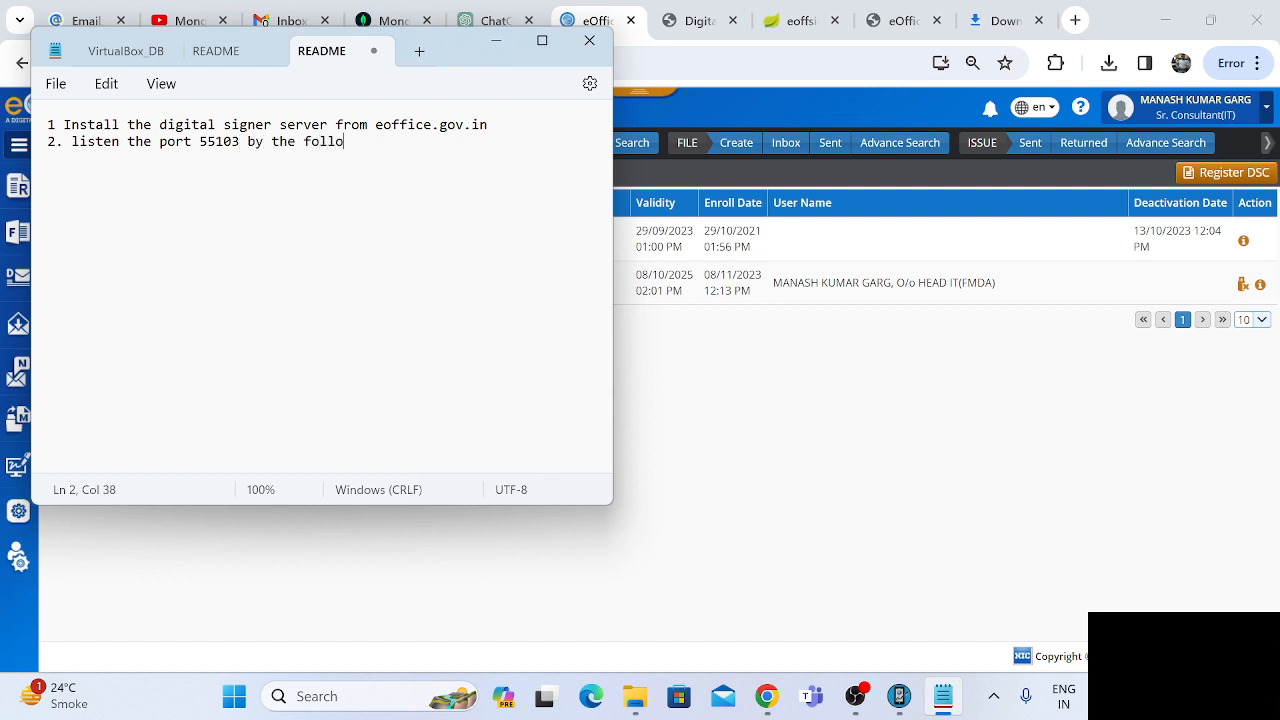
type("wing command")
key("Return")
key("Return")
type("https://eoffsigner.eoffice.gov.in:55103/check/isLive")
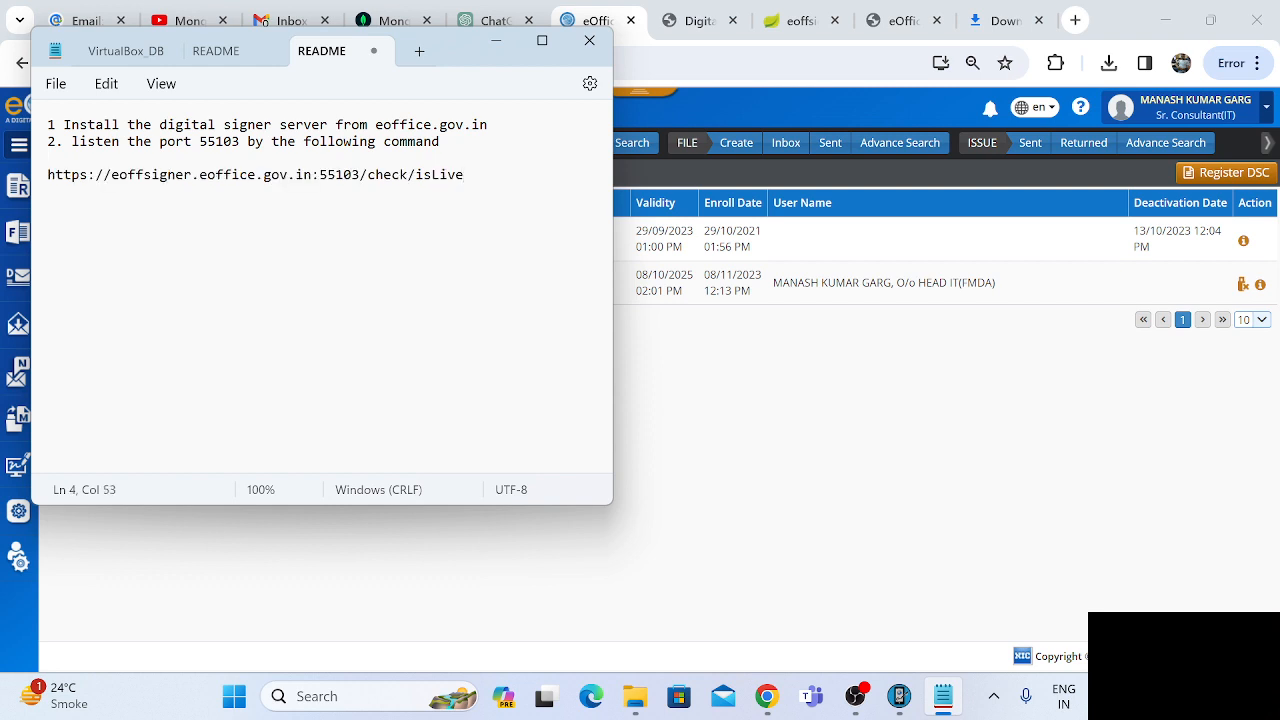
Add the third instruction below a blank line: "3. Install the DSC Deriver.".
key("Return")
key("Return")
type("3. Install the DSC ")
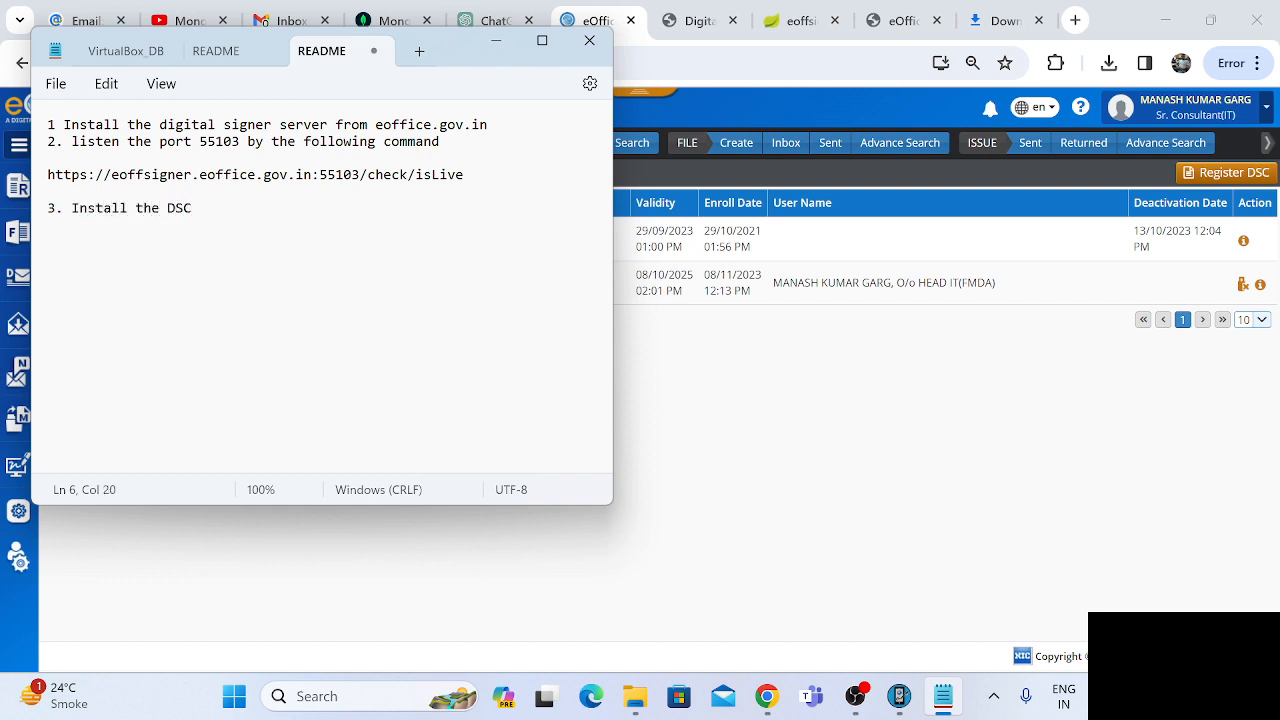
type("Deriver.")
Add the closing note below a blank line: "for using the esign we didnot required any software.".
key("Return")
key("Return")
type("for th")
key("BackSpace")
key("BackSpace")
type("using the ")
type("esing")
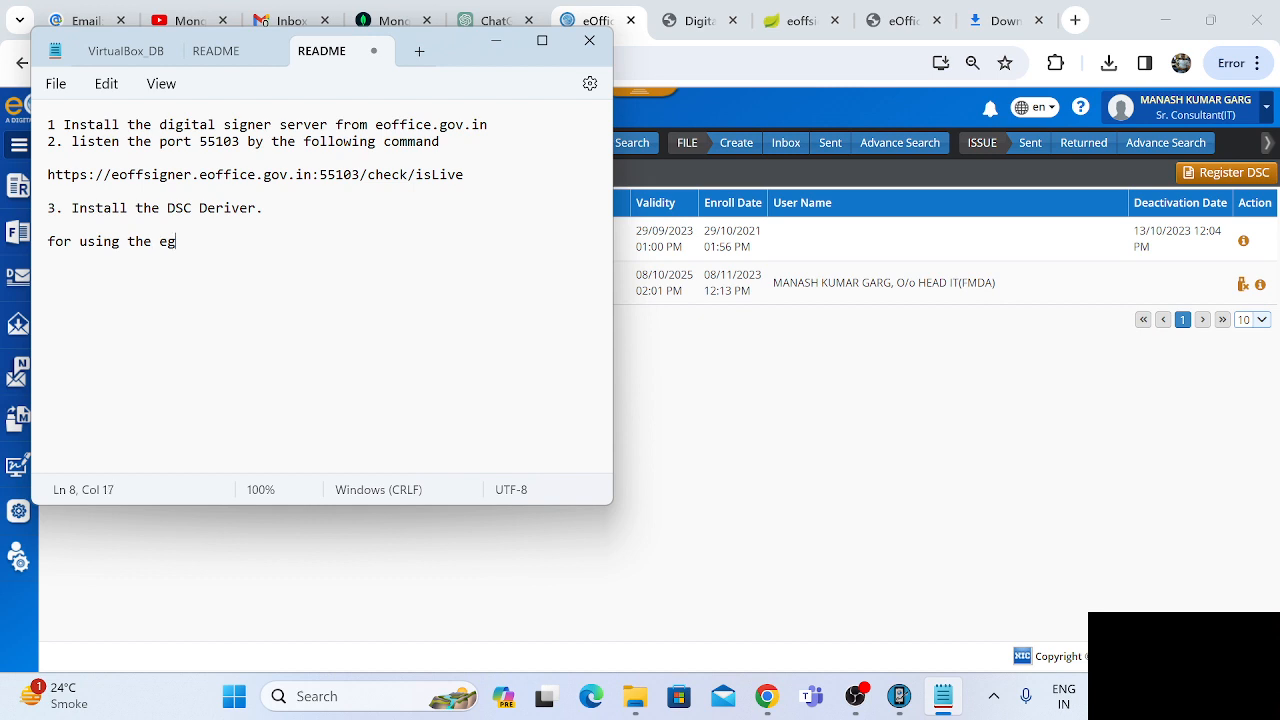
key("BackSpace")
key("BackSpace")
type("gn we didnot requi")
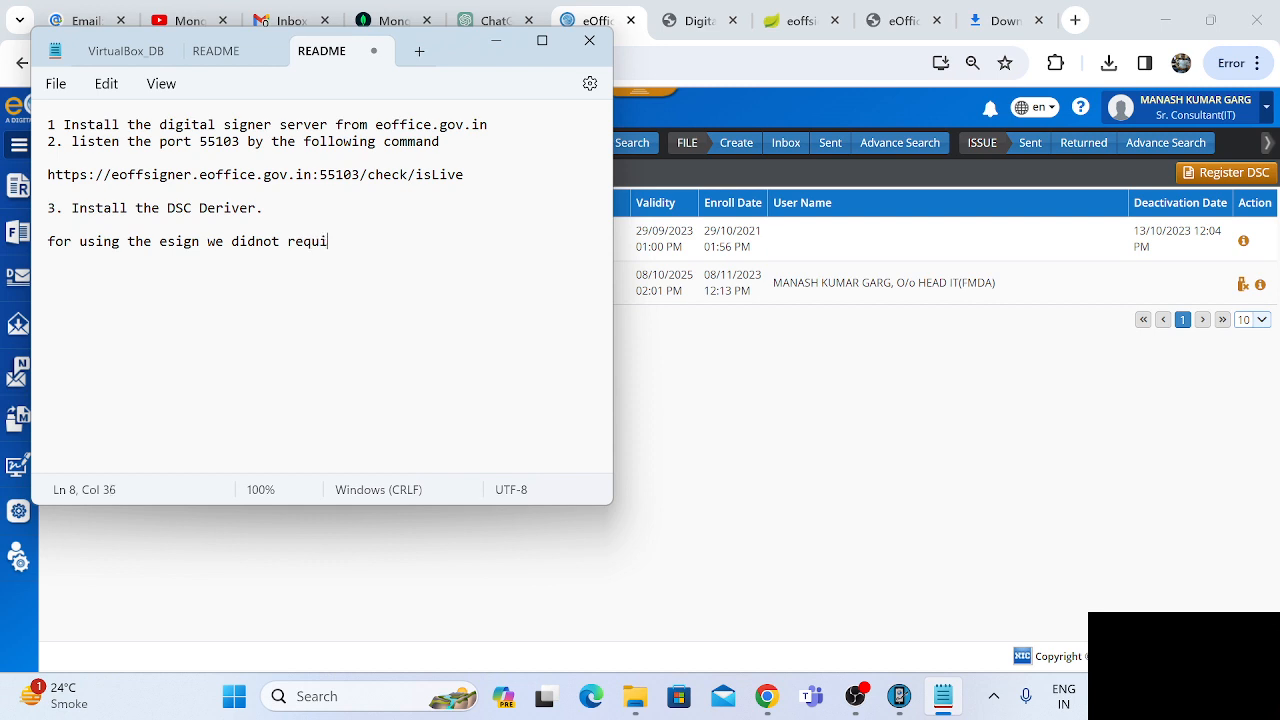
type("red any software")
key("Return")
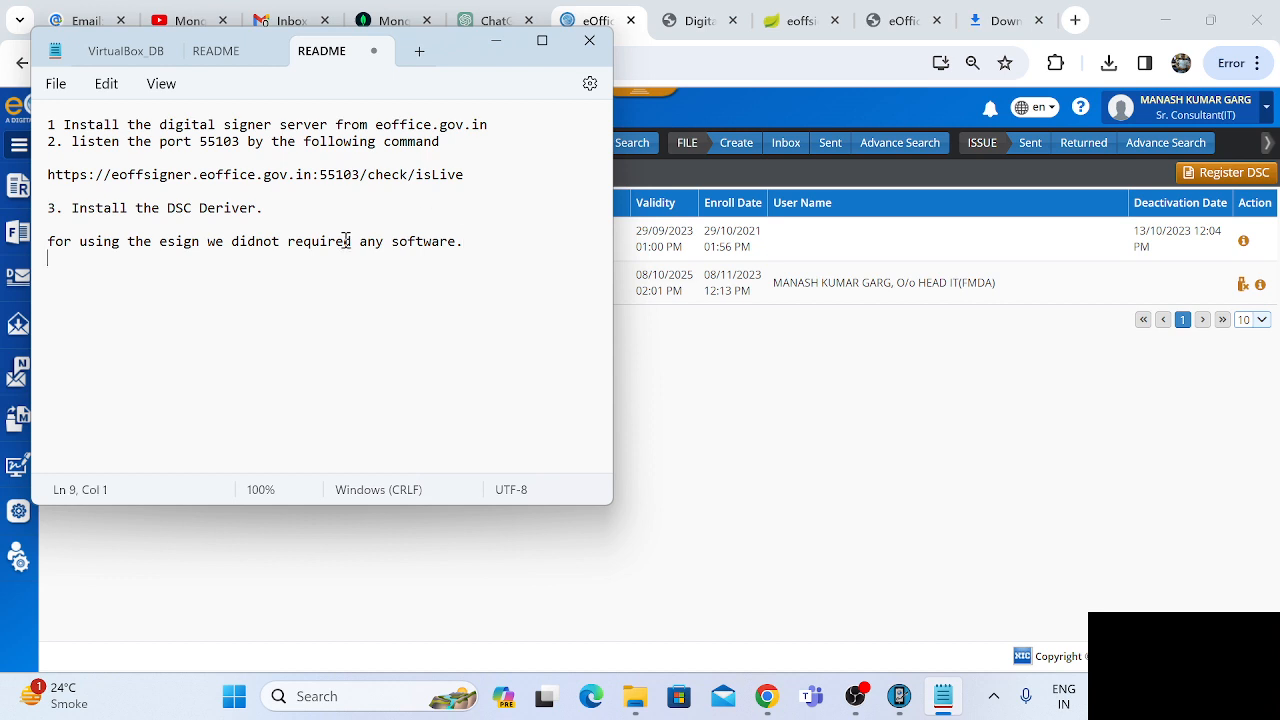
left_click(472, 243)
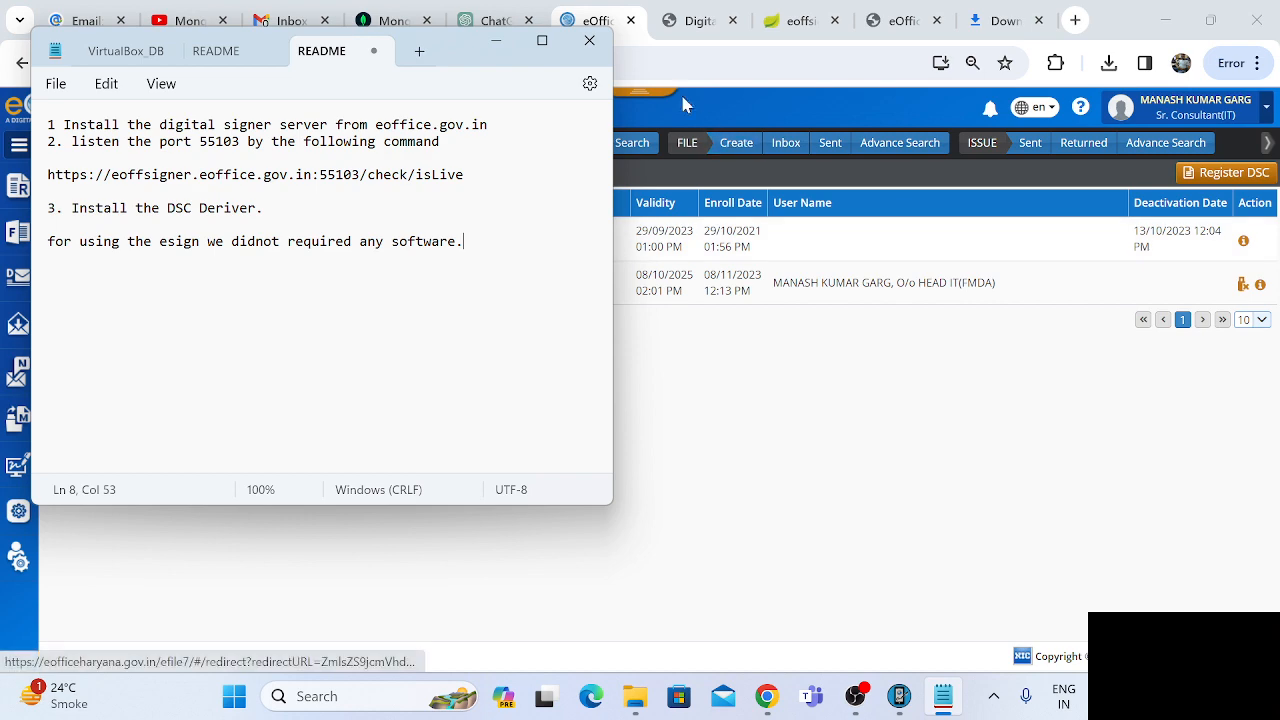
left_click(648, 104)
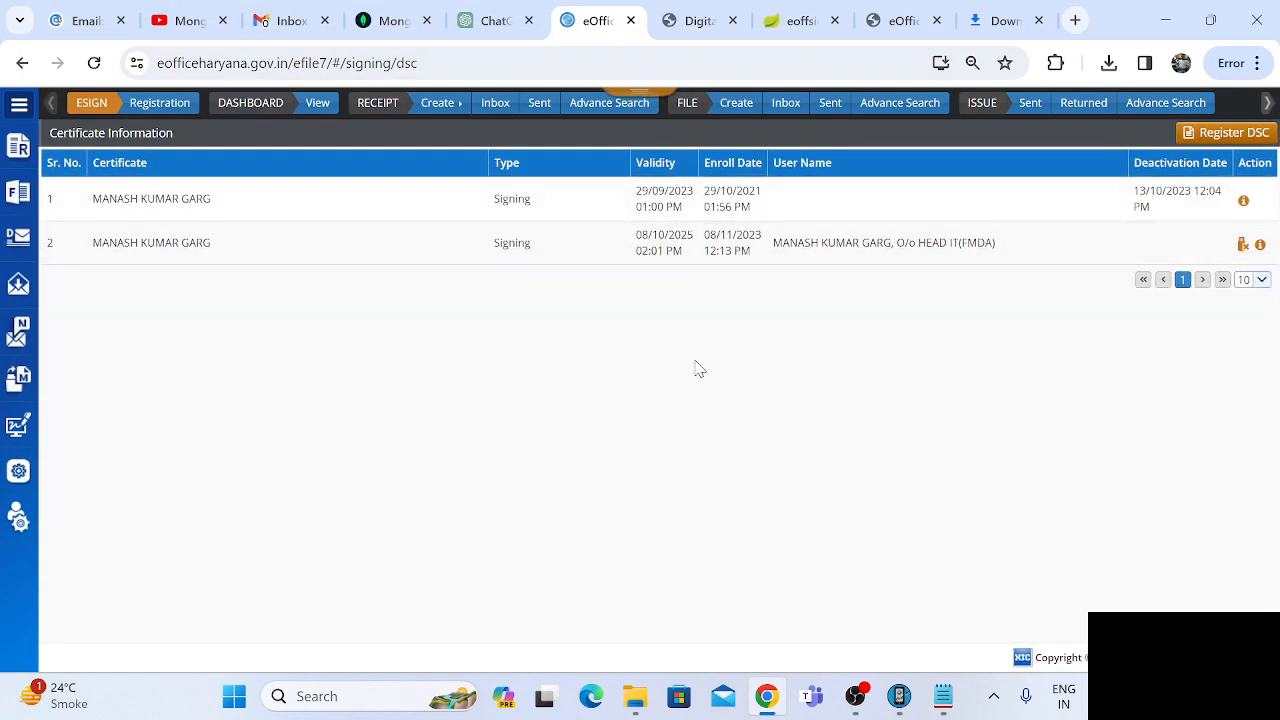
left_click(857, 697)
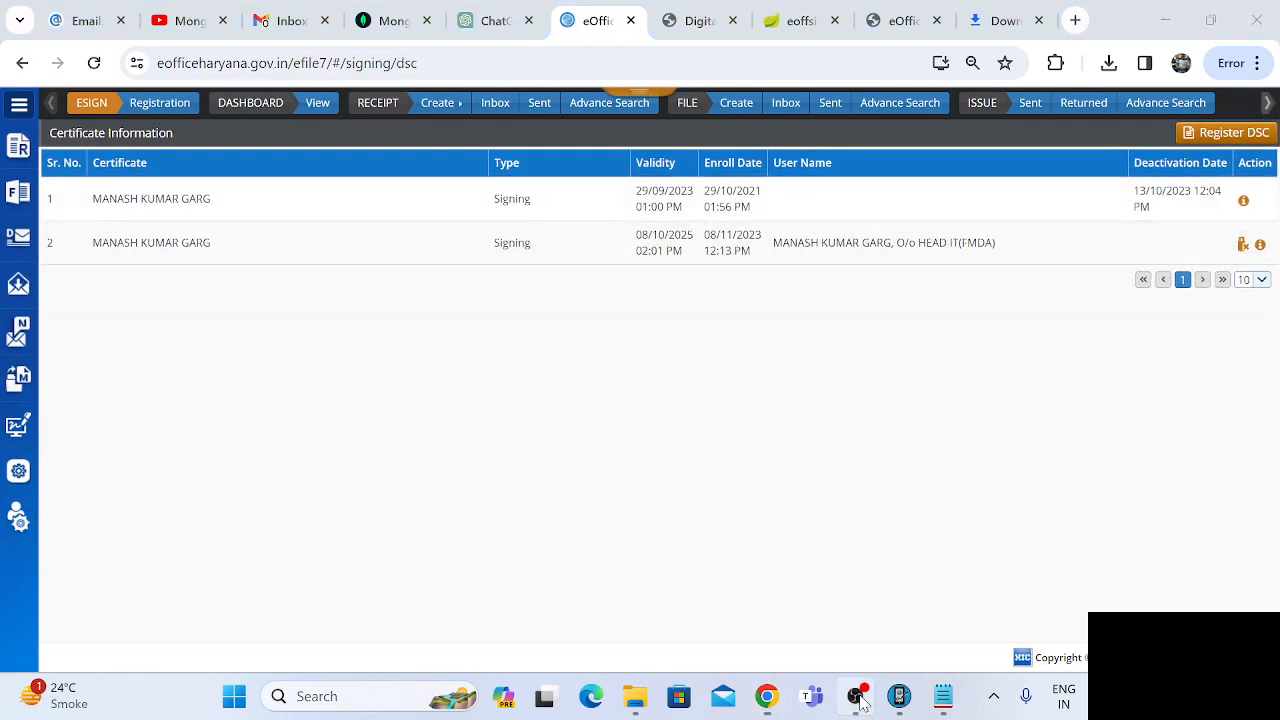